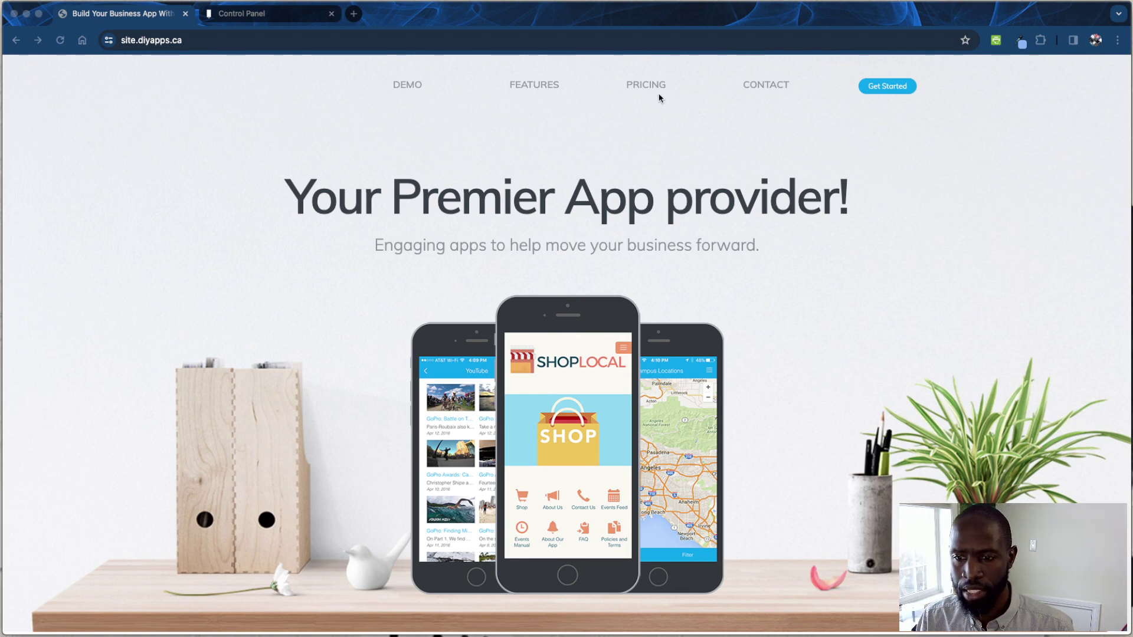
{"action": "left_click", "coordinate": [875, 106]}
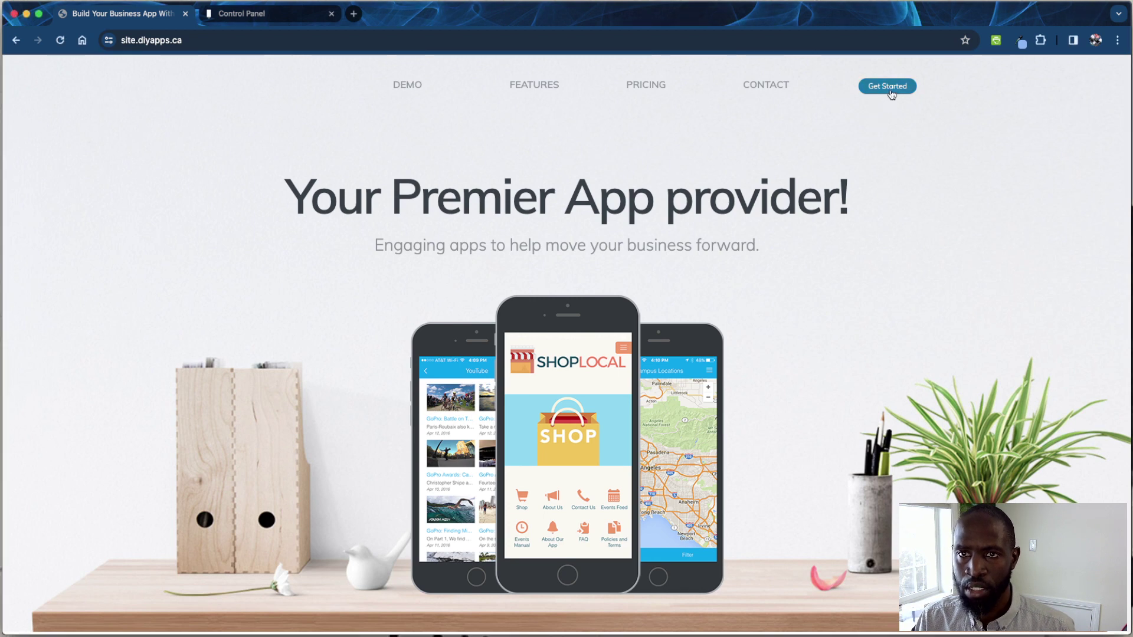
{"action": "left_click", "coordinate": [890, 89]}
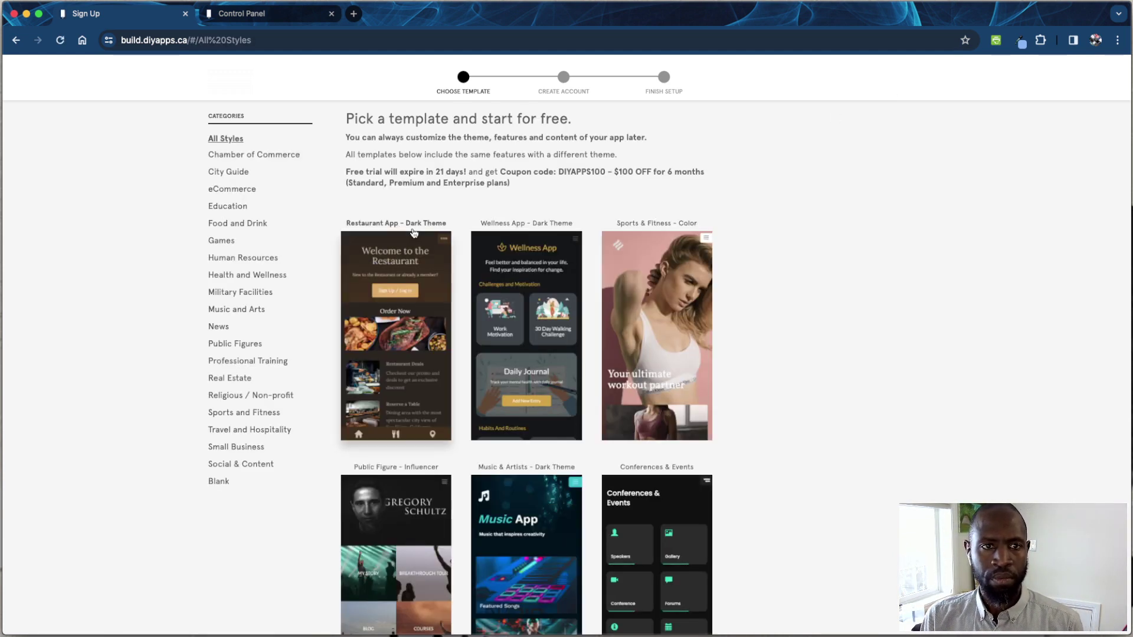
{"action": "left_click", "coordinate": [282, 157]}
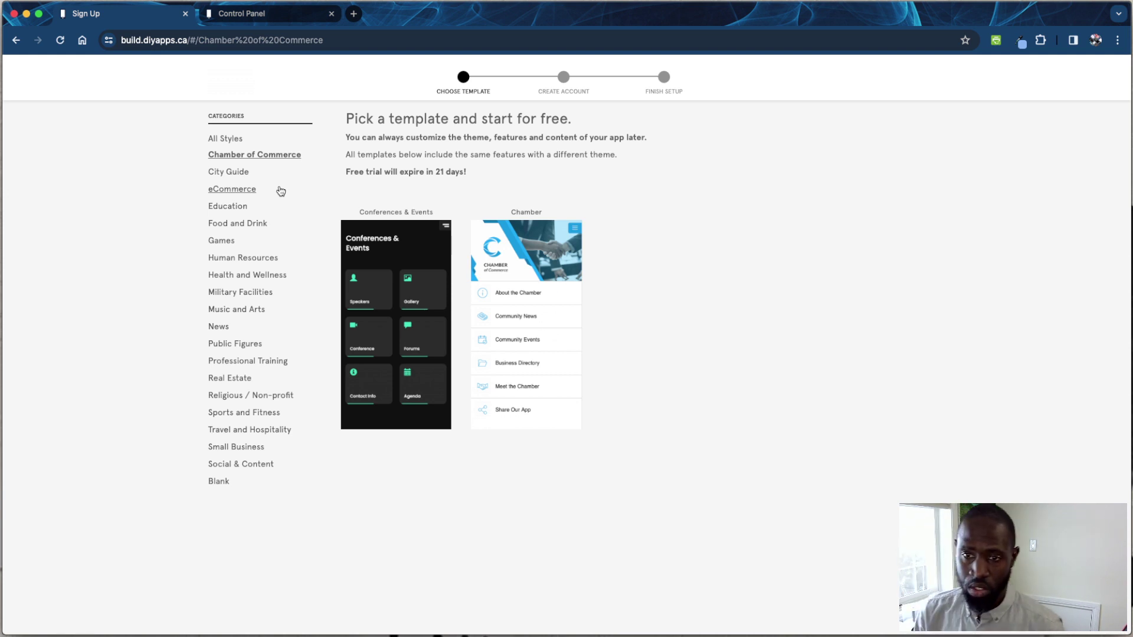
{"action": "left_click", "coordinate": [390, 309]}
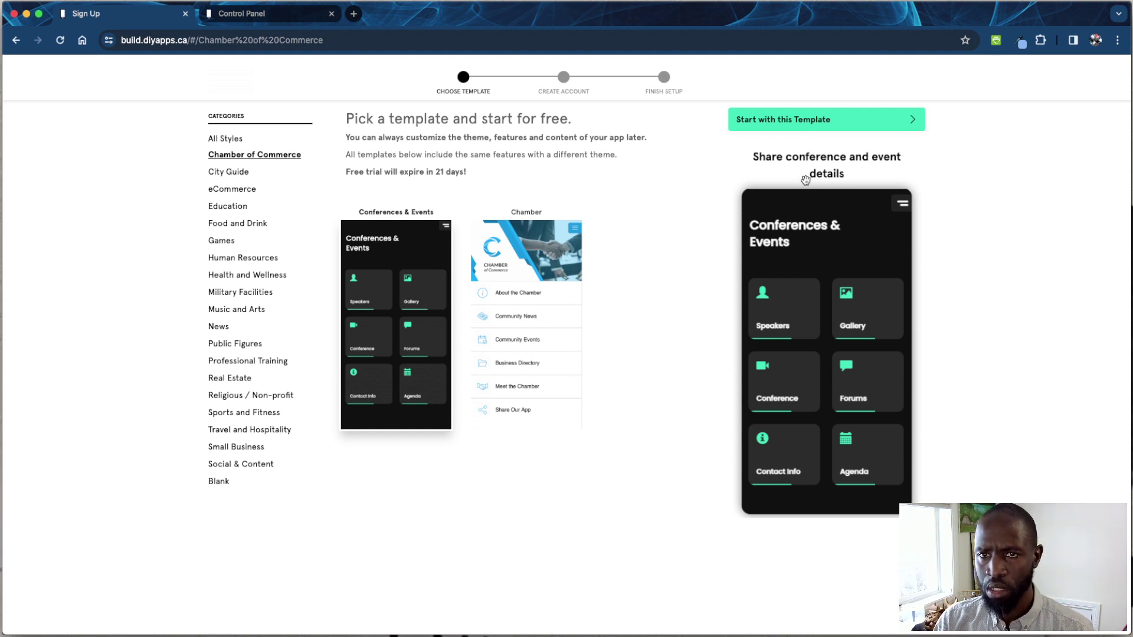
{"action": "left_click", "coordinate": [814, 122]}
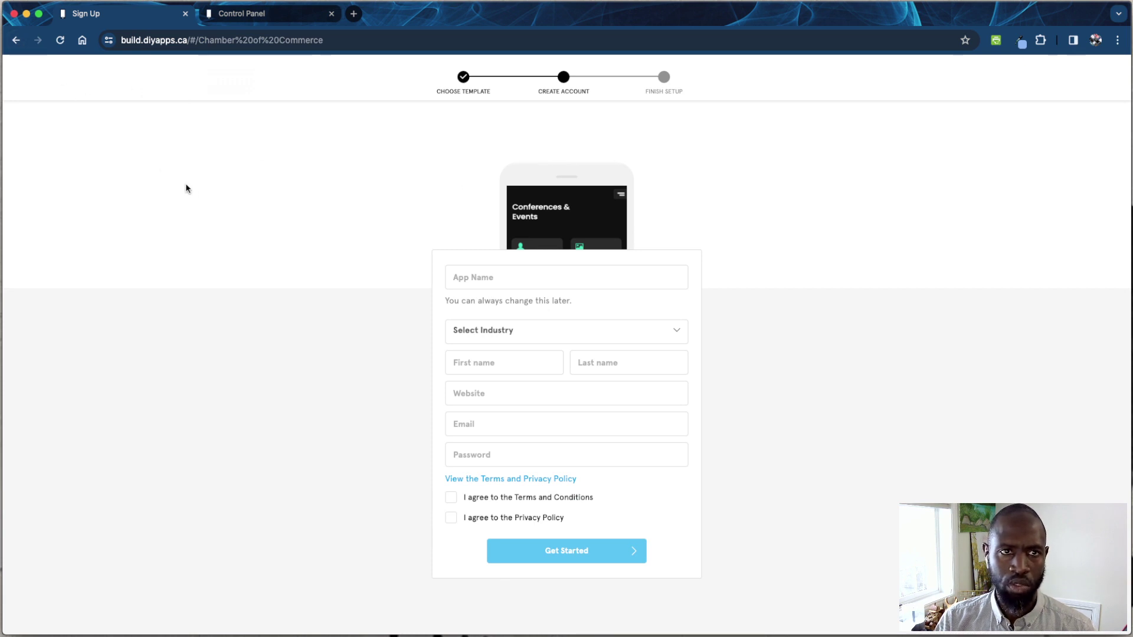
{"action": "left_click", "coordinate": [16, 40]}
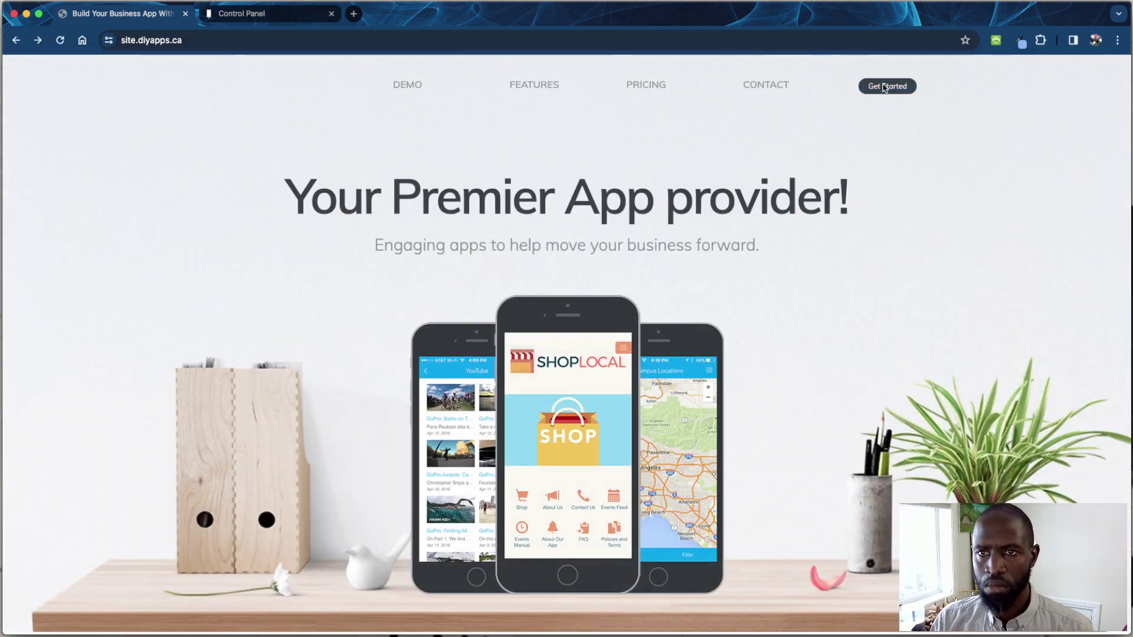
- Start a new app sign-up using the Conferences & Events template from the Chamber of Commerce category
{"action": "left_click", "coordinate": [885, 88]}
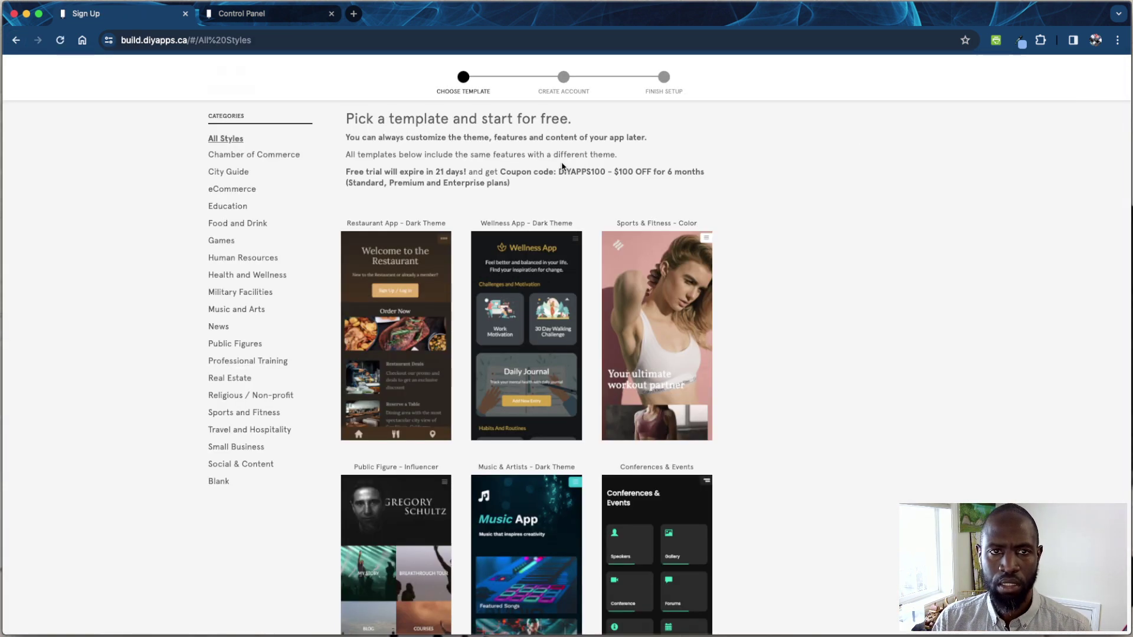
{"action": "left_click", "coordinate": [260, 158]}
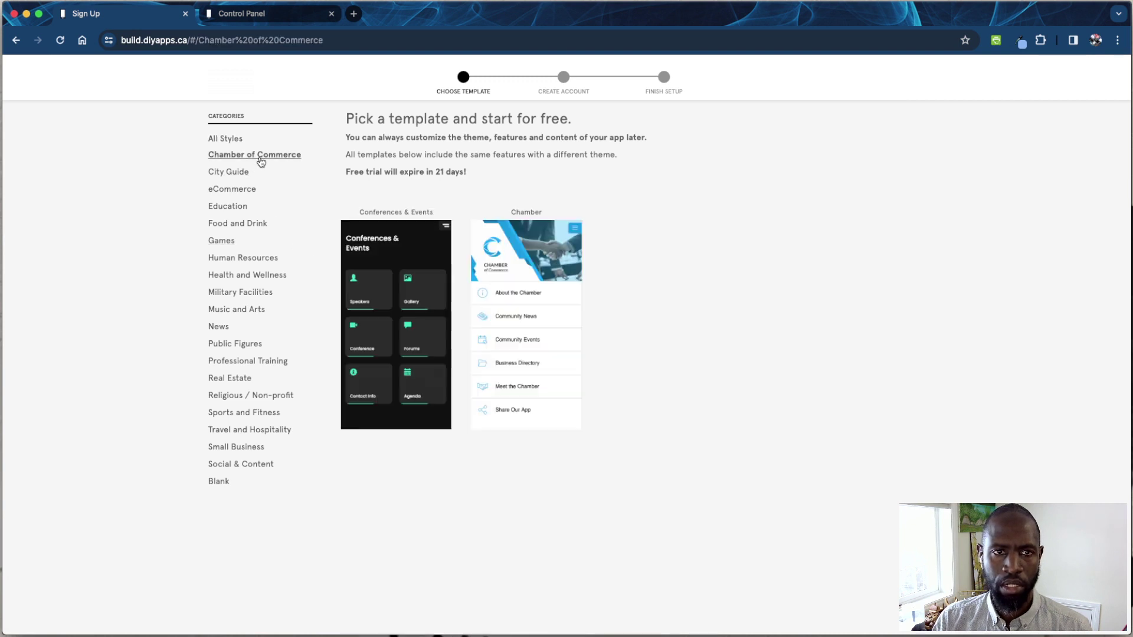
{"action": "left_click", "coordinate": [405, 297]}
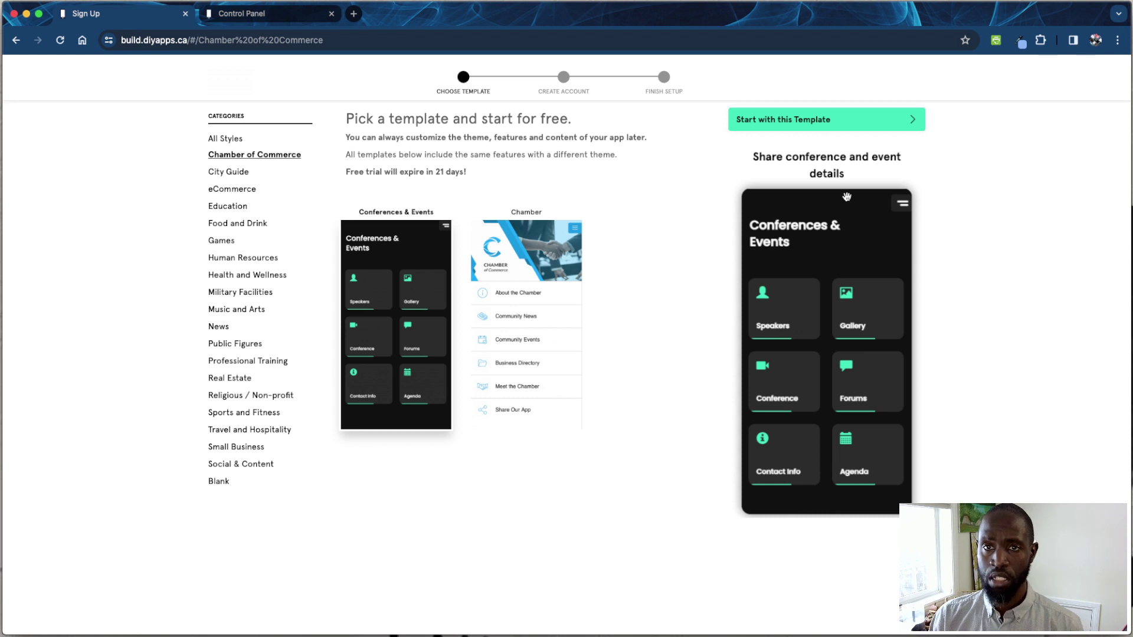
{"action": "left_click", "coordinate": [820, 120]}
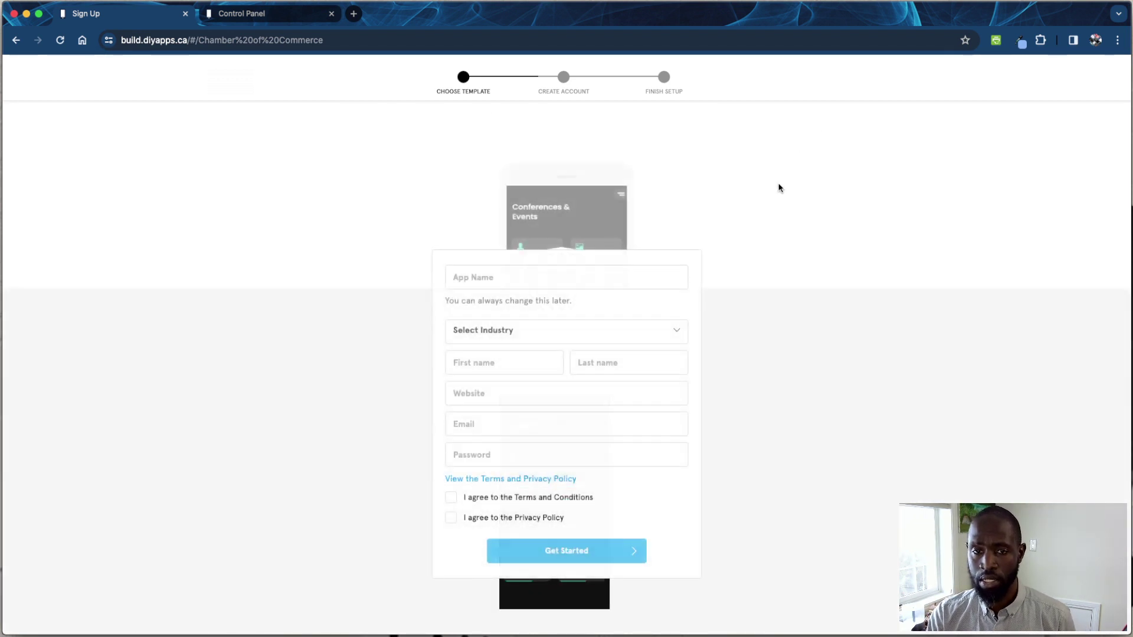
- Set the industry to Entertainment in the account creation form
{"action": "left_click", "coordinate": [601, 280]}
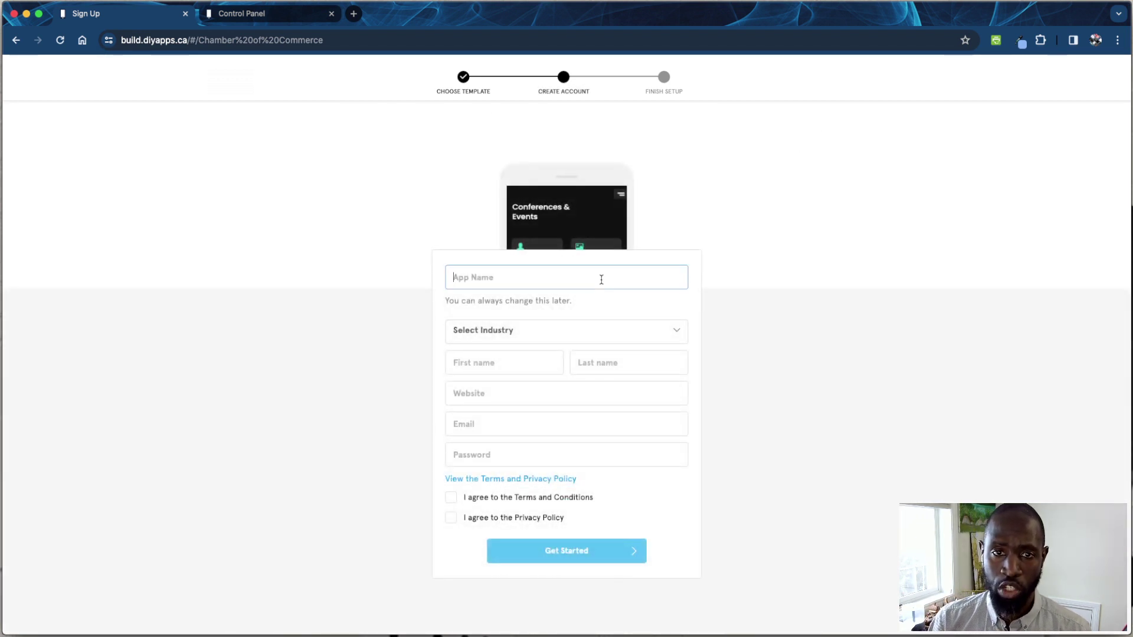
{"action": "left_click", "coordinate": [564, 335]}
{"action": "left_click", "coordinate": [549, 366]}
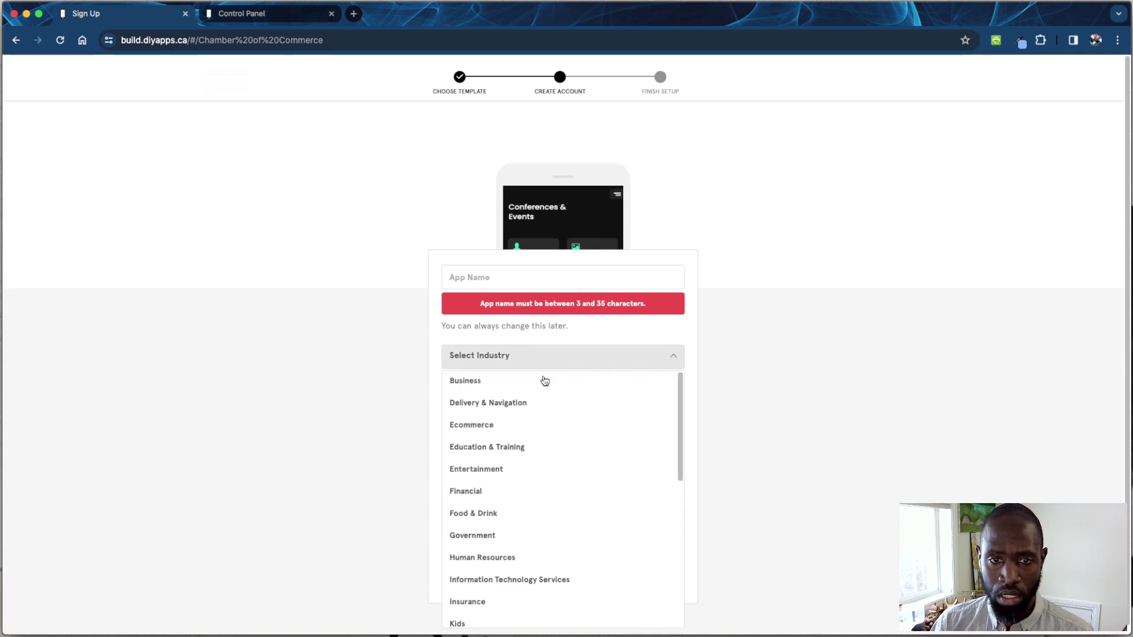
{"action": "scroll", "coordinate": [524, 448], "scroll_direction": "down", "scroll_amount": 2}
{"action": "scroll", "coordinate": [525, 452], "scroll_direction": "down", "scroll_amount": 4}
{"action": "scroll", "coordinate": [525, 451], "scroll_direction": "down", "scroll_amount": 3}
{"action": "scroll", "coordinate": [525, 451], "scroll_direction": "down", "scroll_amount": 3}
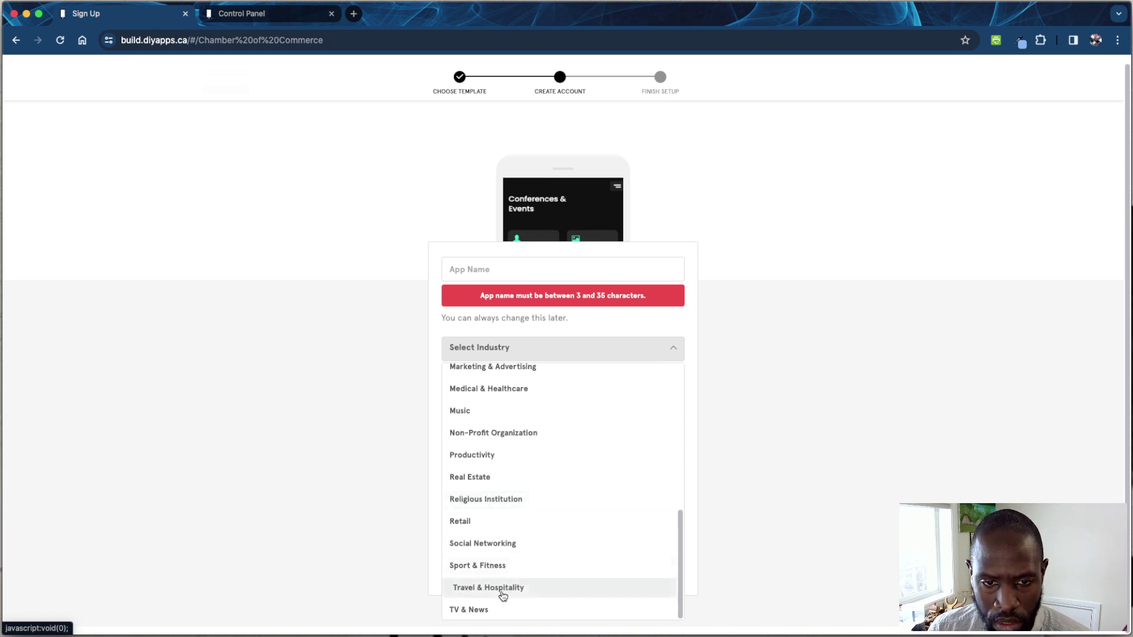
{"action": "scroll", "coordinate": [513, 540], "scroll_direction": "up", "scroll_amount": 5}
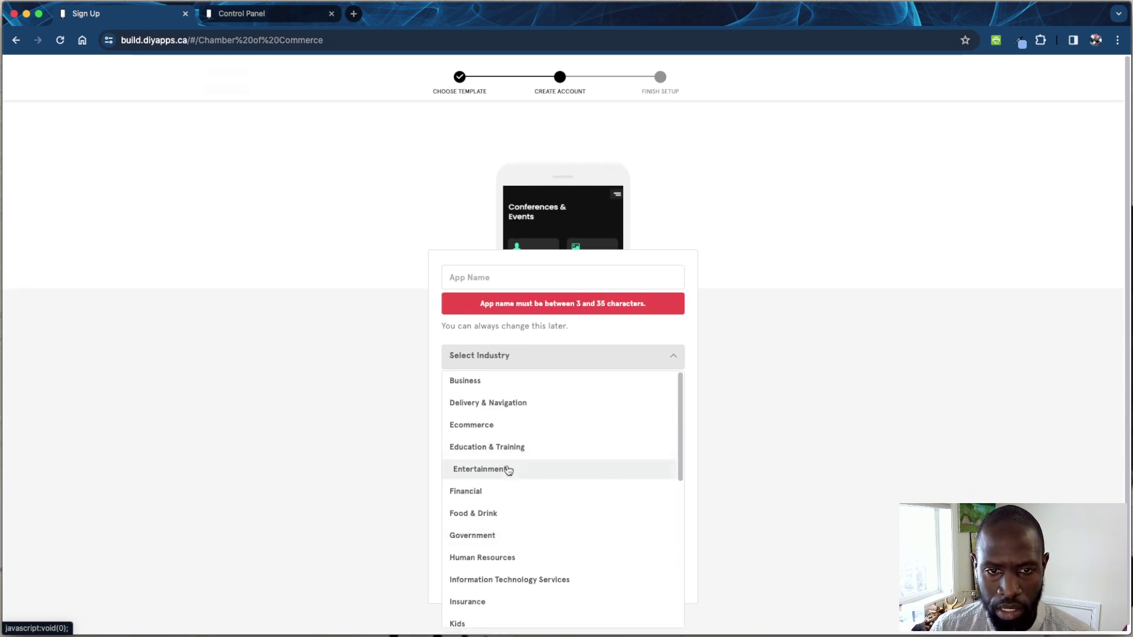
{"action": "left_click", "coordinate": [508, 471]}
- Look over the first name, website, email and password fields of the account creation form without filling them in
{"action": "left_click", "coordinate": [515, 386]}
{"action": "left_click", "coordinate": [514, 423]}
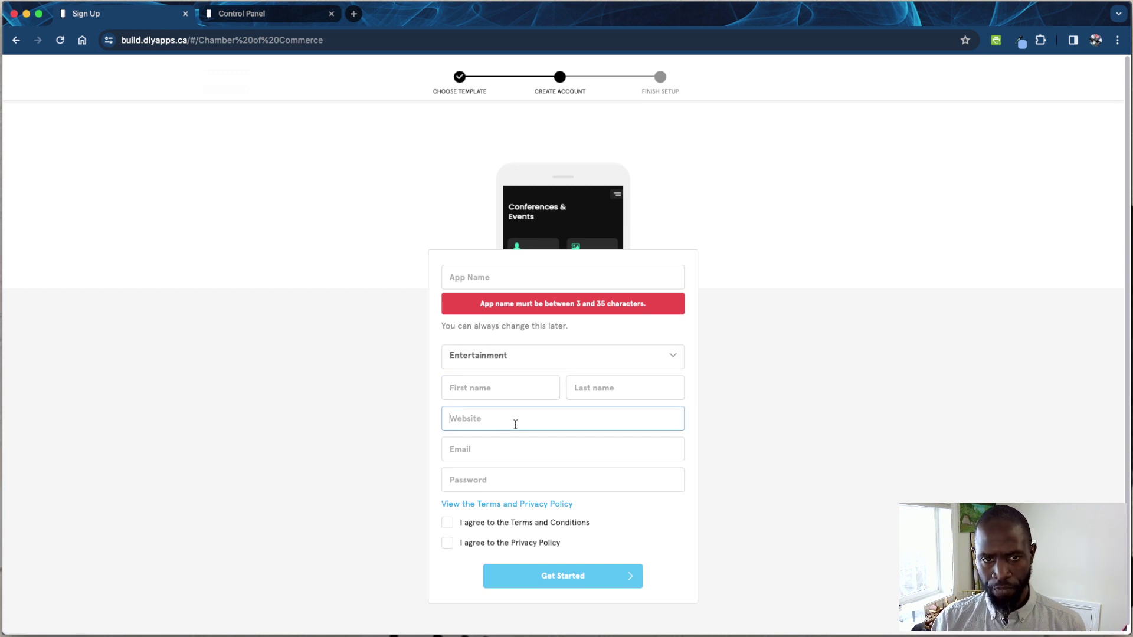
{"action": "left_click", "coordinate": [506, 450]}
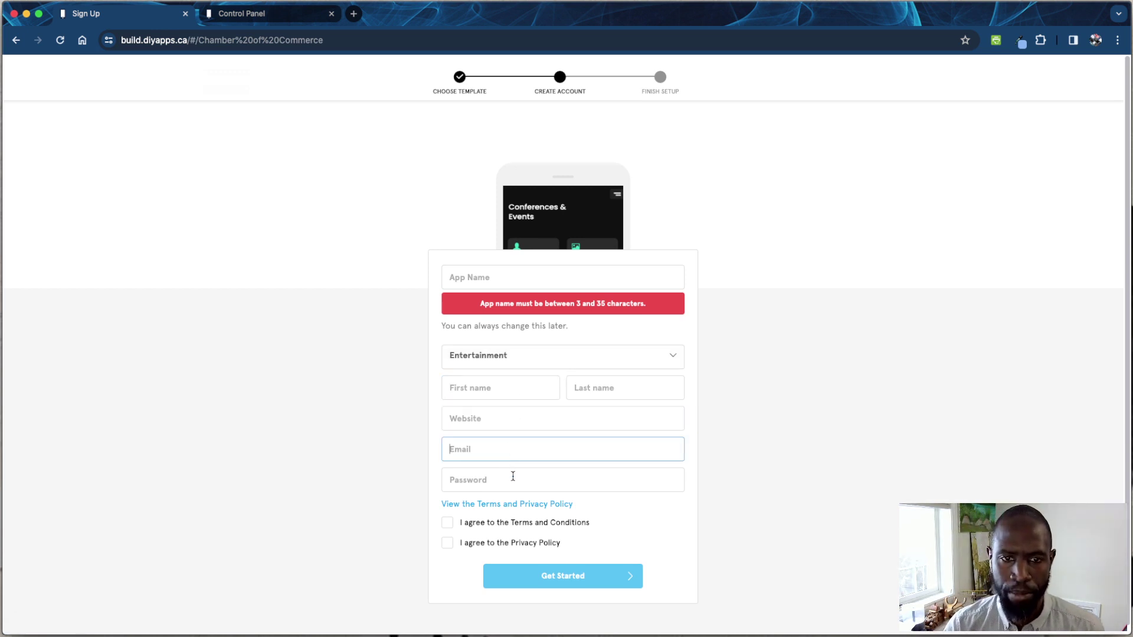
{"action": "left_click", "coordinate": [512, 478]}
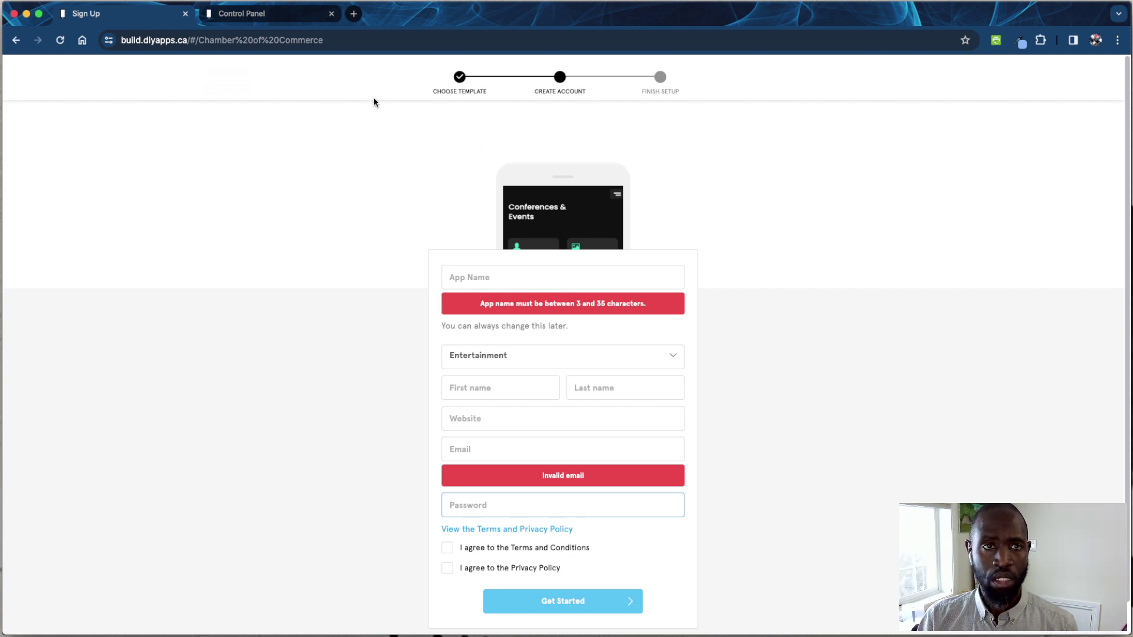
- Switch to the existing app's Control Panel and open the How to Build Your App collection in its Knowledge Base
{"action": "left_click", "coordinate": [268, 17]}
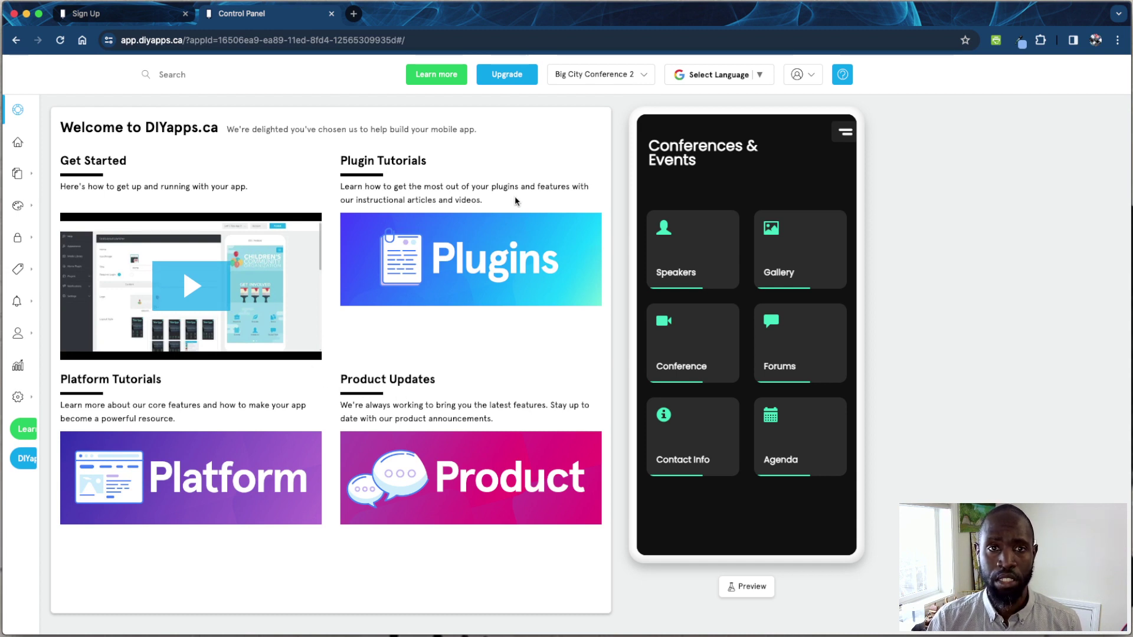
{"action": "left_click", "coordinate": [436, 82]}
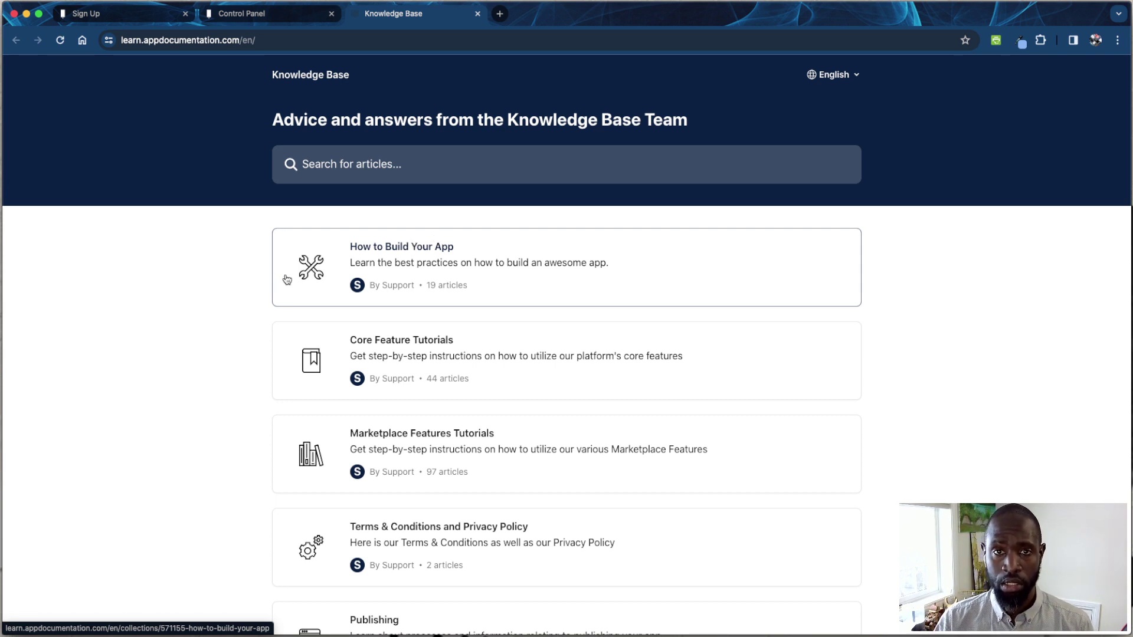
{"action": "scroll", "coordinate": [274, 285], "scroll_direction": "down", "scroll_amount": 5}
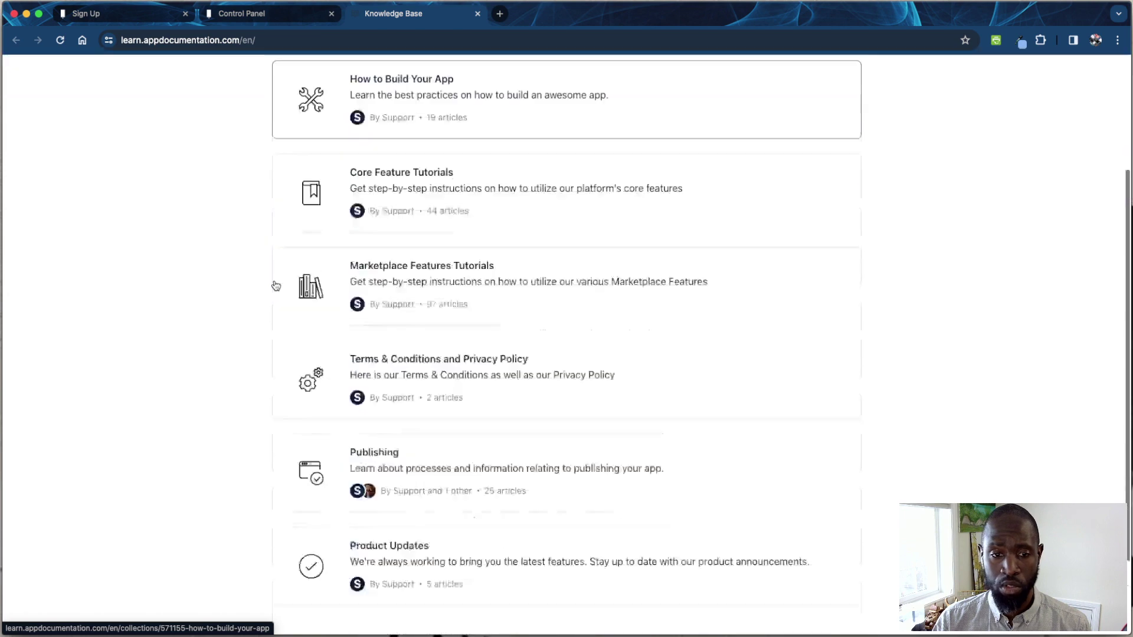
{"action": "scroll", "coordinate": [275, 286], "scroll_direction": "up", "scroll_amount": 4}
{"action": "left_click", "coordinate": [424, 235]}
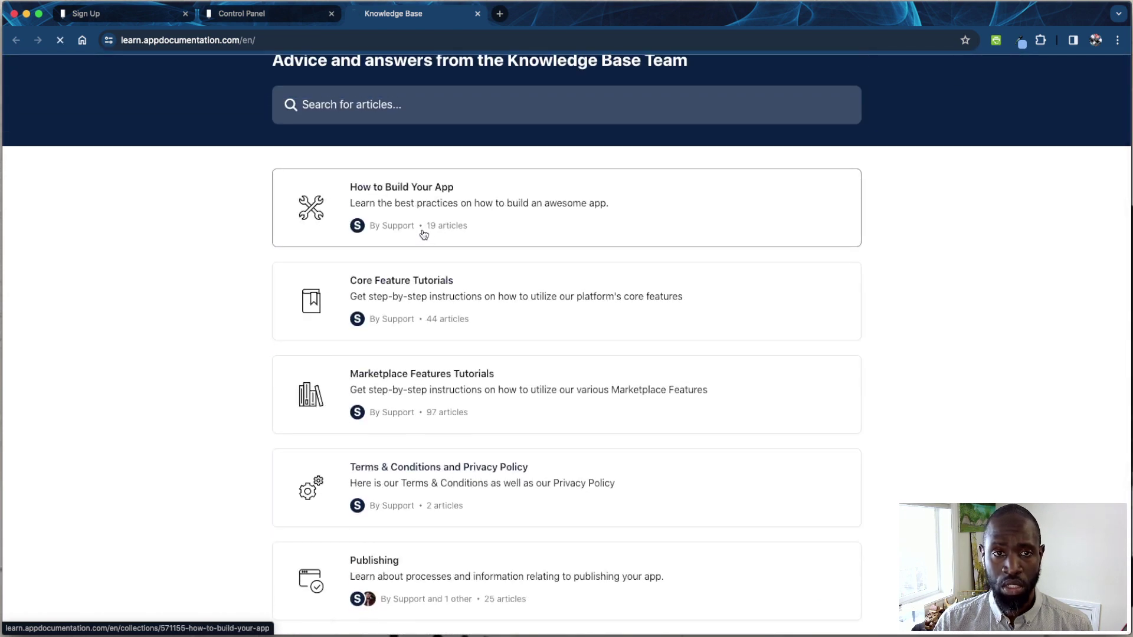
- Open the Getting Started: Event App article and read through its recommended features for event apps
{"action": "scroll", "coordinate": [195, 345], "scroll_direction": "down", "scroll_amount": 9}
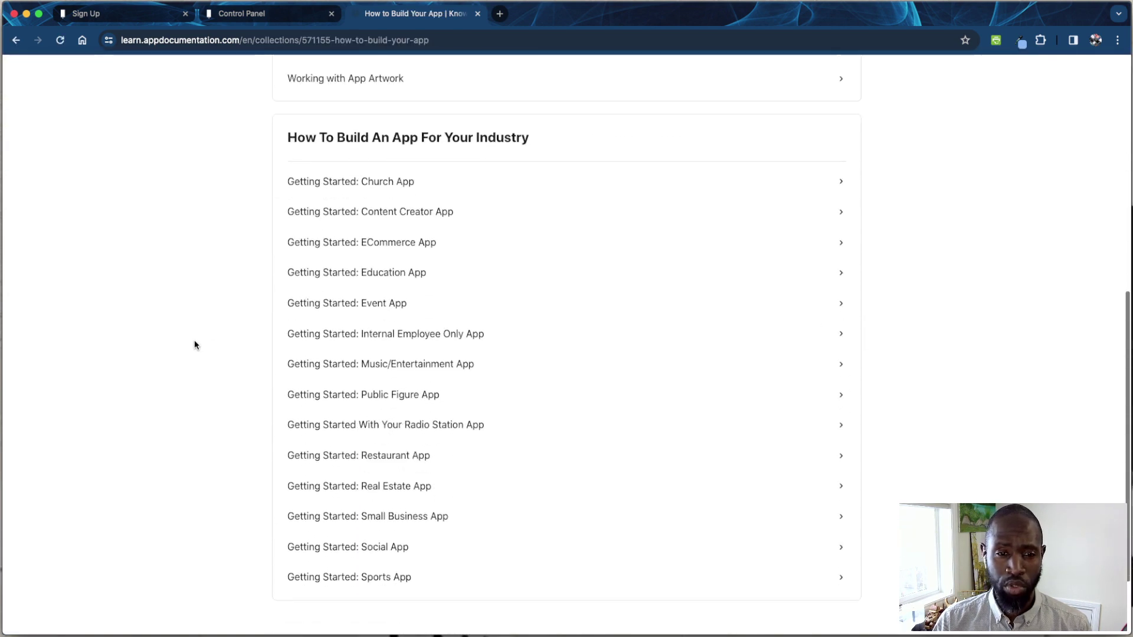
{"action": "left_click", "coordinate": [328, 263]}
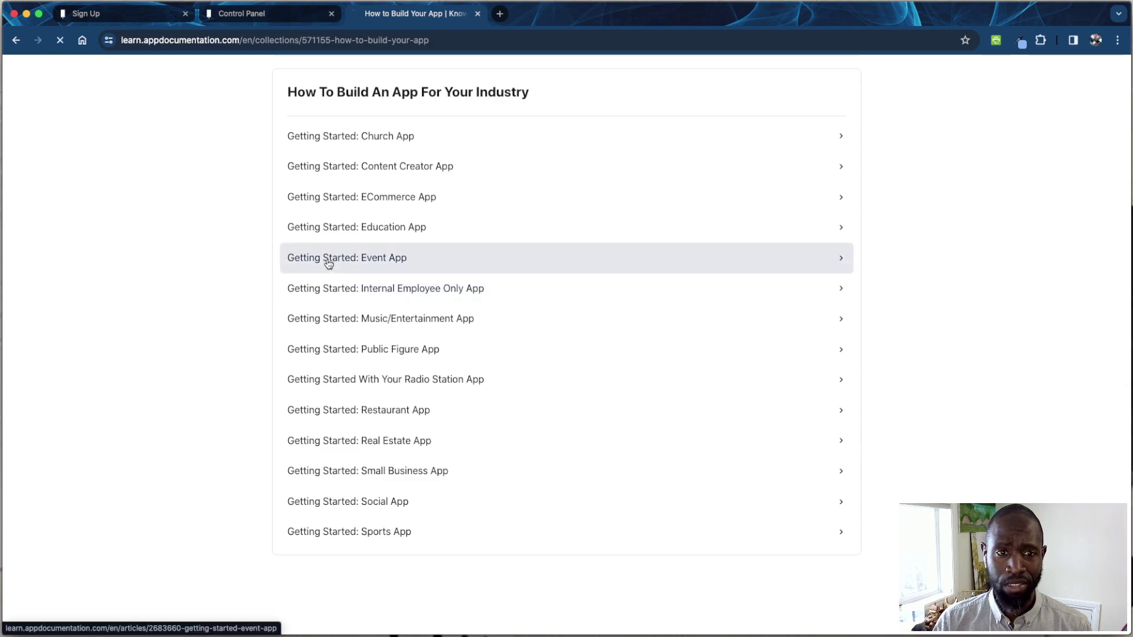
{"action": "scroll", "coordinate": [319, 333], "scroll_direction": "down", "scroll_amount": 12}
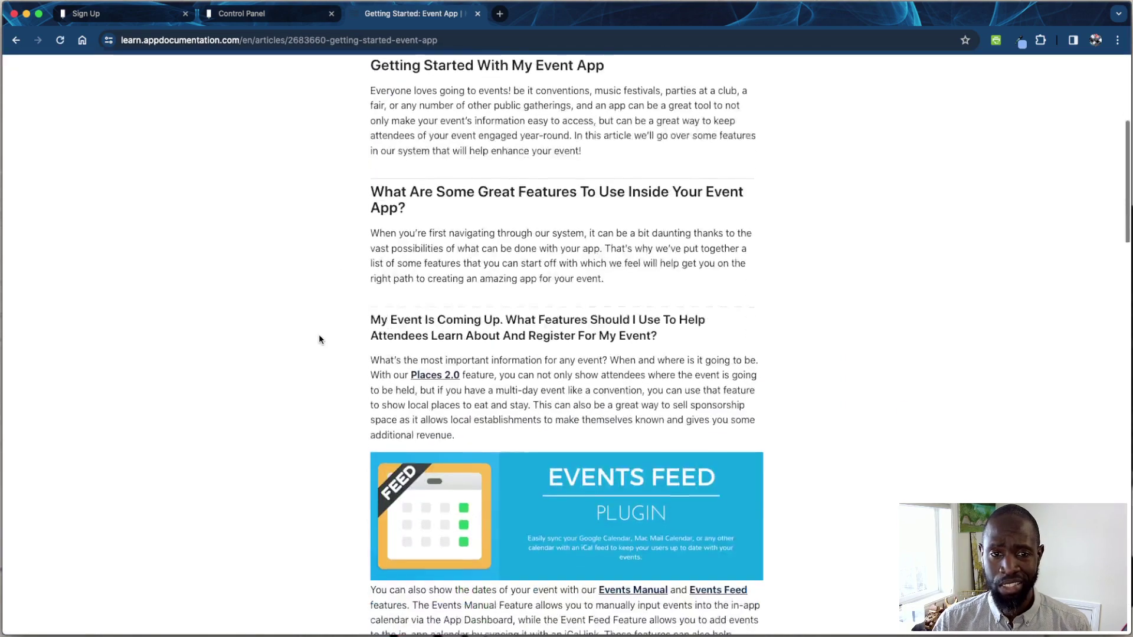
{"action": "scroll", "coordinate": [318, 339], "scroll_direction": "down", "scroll_amount": 3}
{"action": "scroll", "coordinate": [318, 335], "scroll_direction": "down", "scroll_amount": 15}
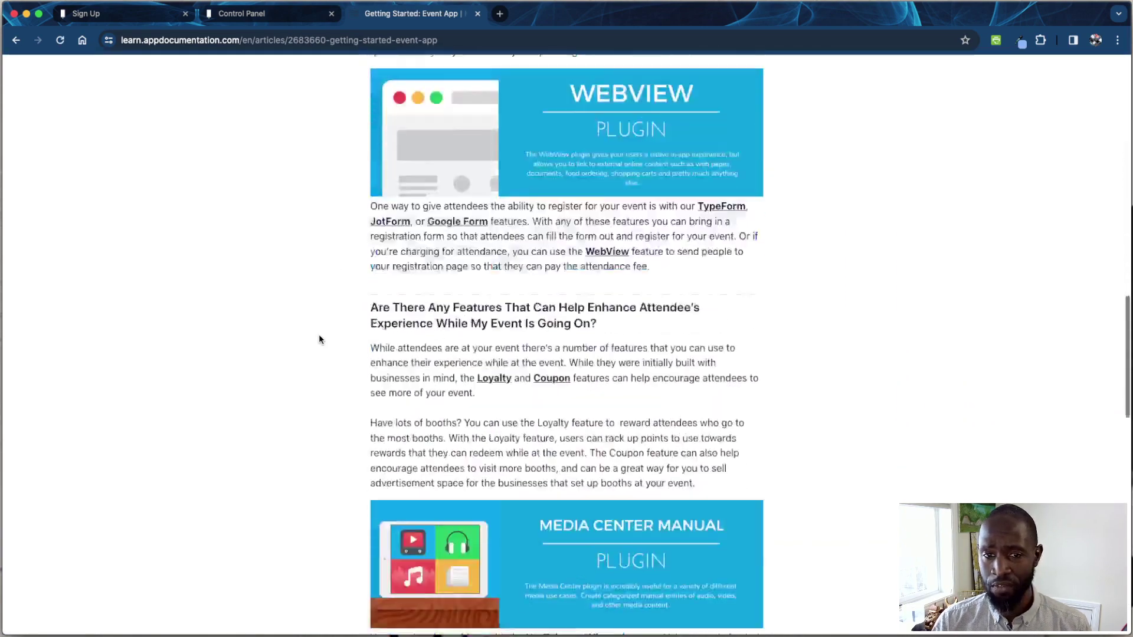
{"action": "scroll", "coordinate": [319, 340], "scroll_direction": "up", "scroll_amount": 20}
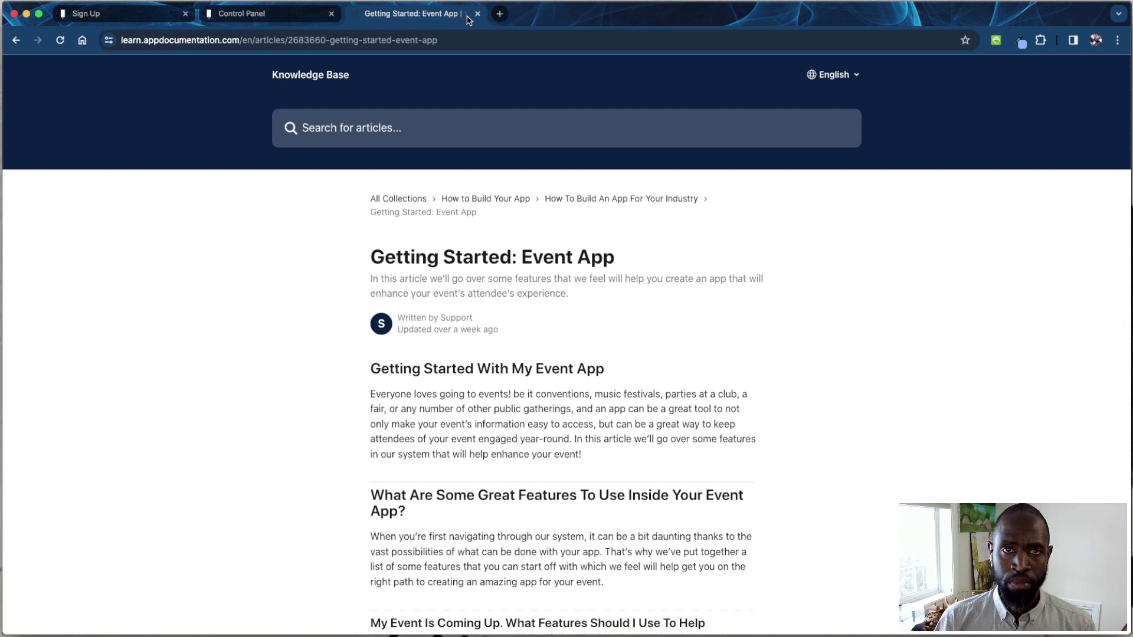
- Return to the Control Panel and examine the Preview App on Phone dialog and the list of available languages
{"action": "left_click", "coordinate": [287, 16]}
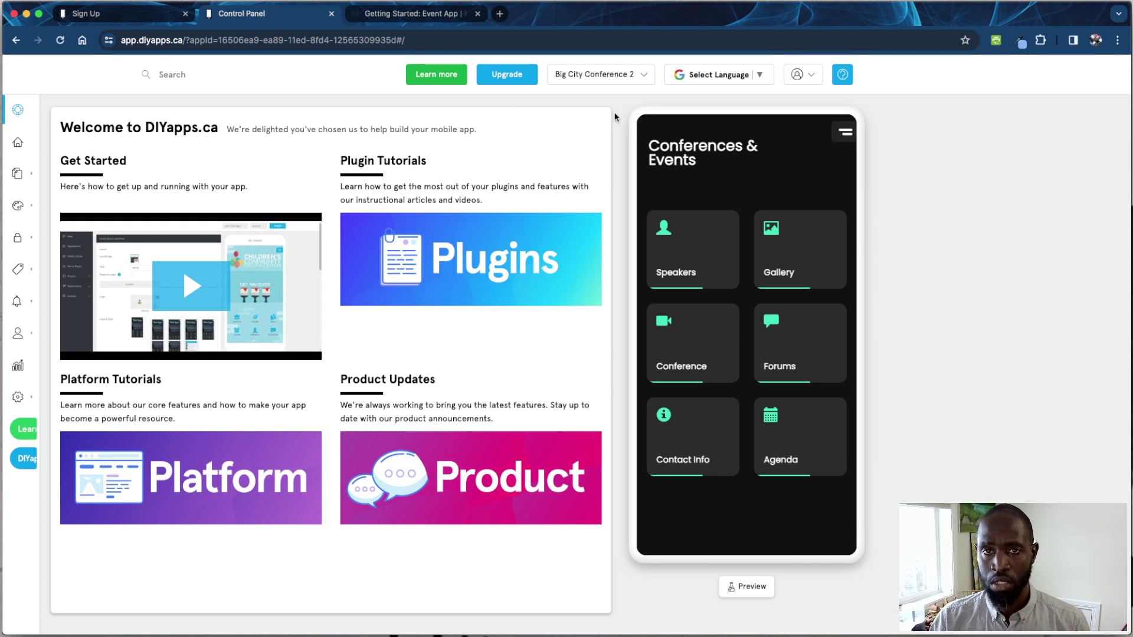
{"action": "left_click", "coordinate": [750, 589]}
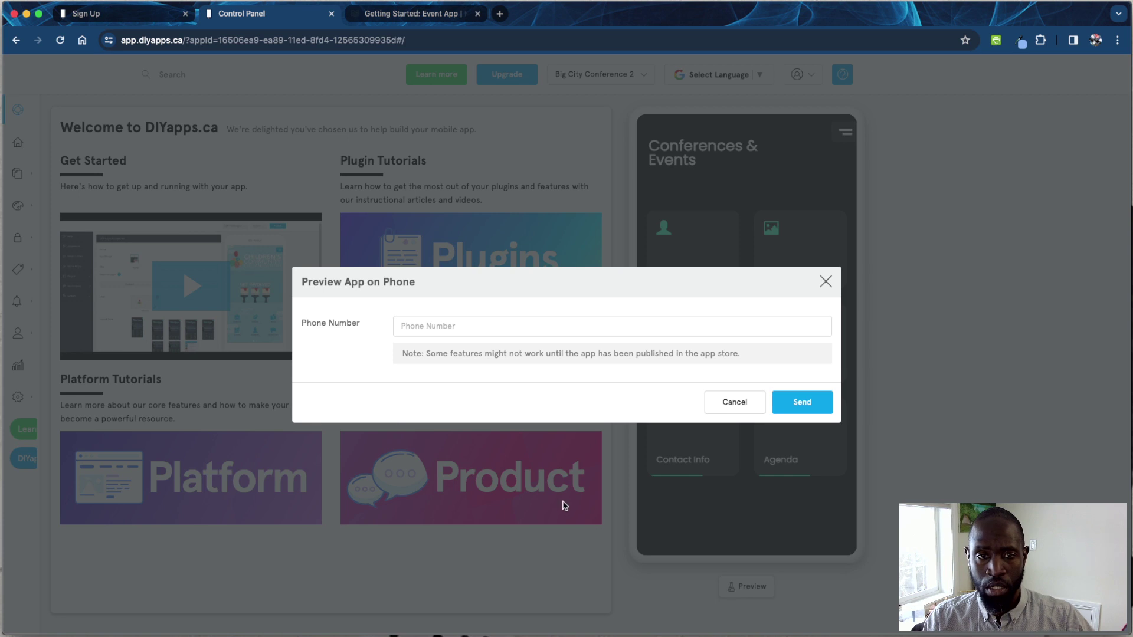
{"action": "left_click", "coordinate": [455, 328]}
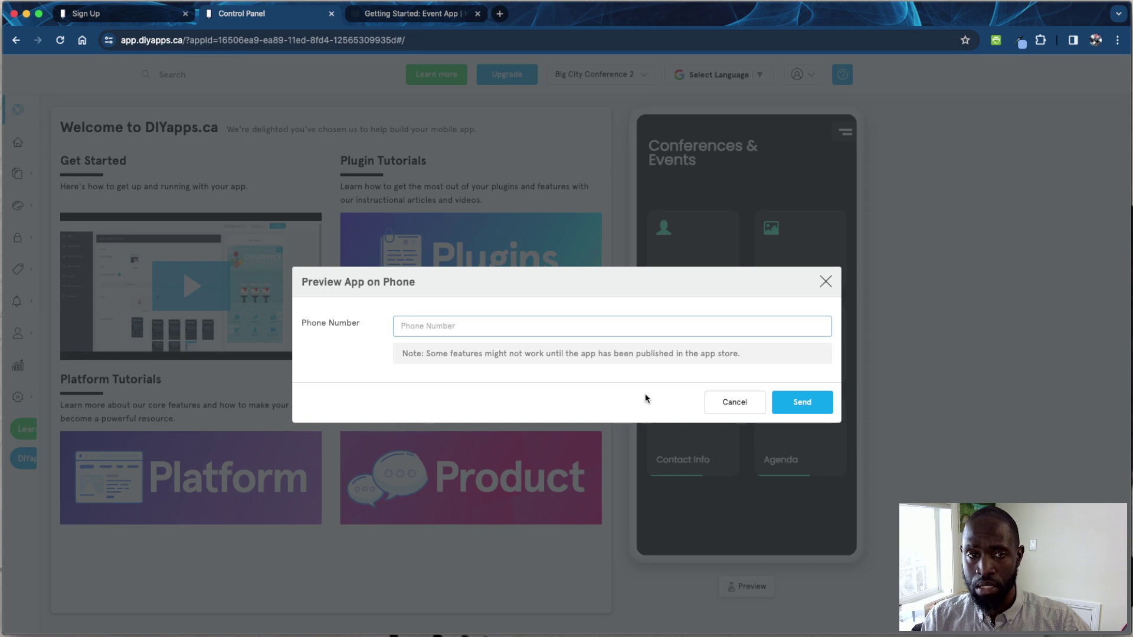
{"action": "left_click", "coordinate": [727, 406]}
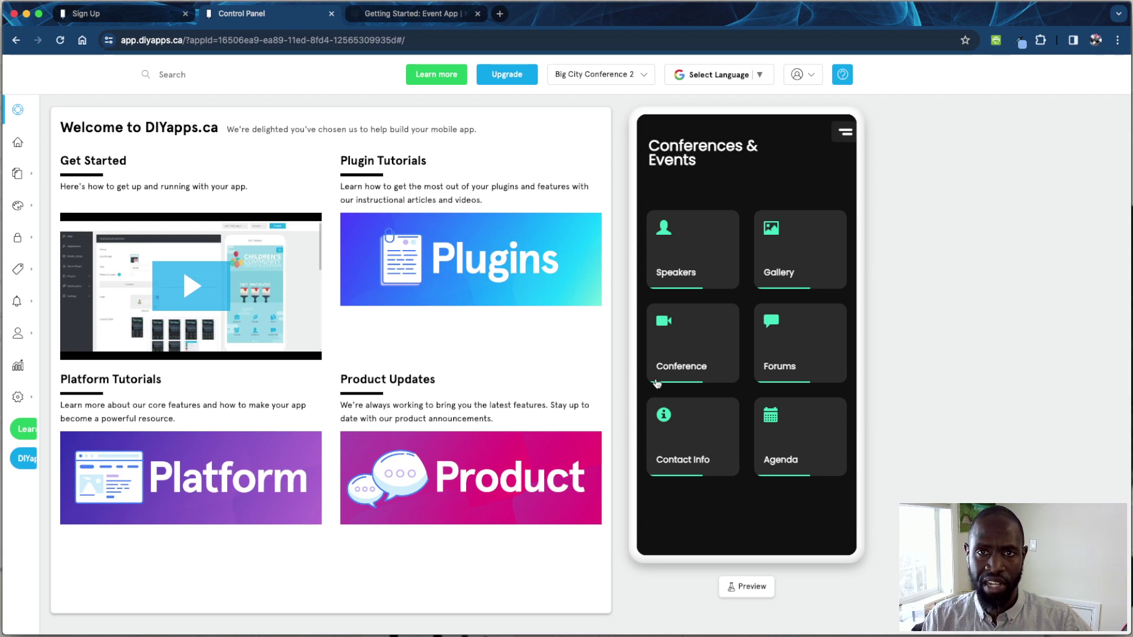
{"action": "left_click", "coordinate": [759, 78]}
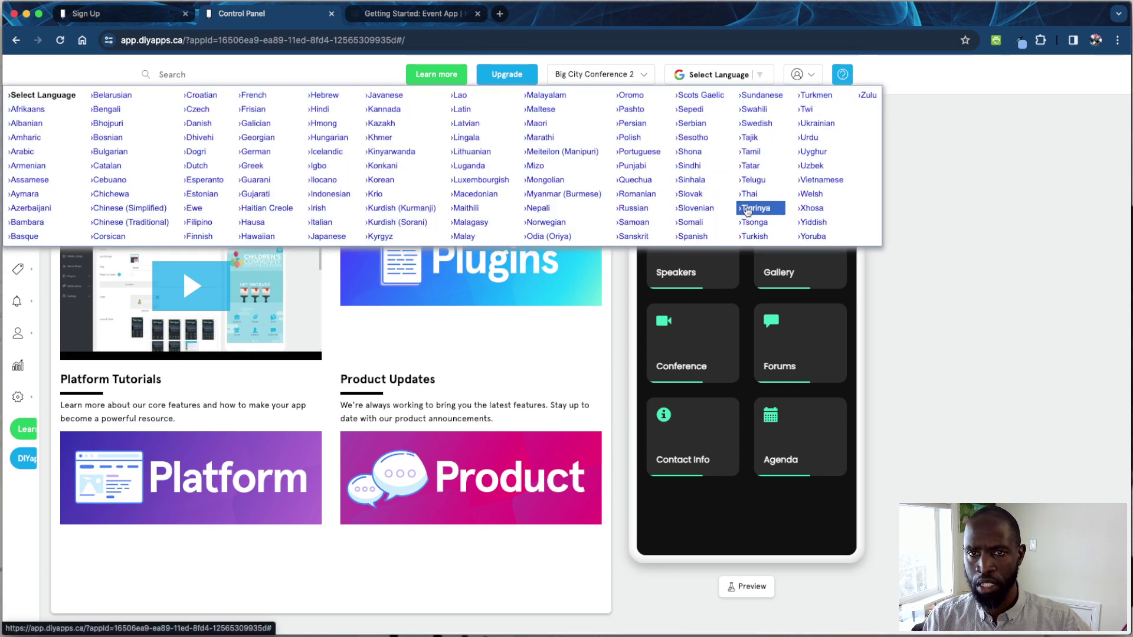
{"action": "left_click", "coordinate": [876, 279]}
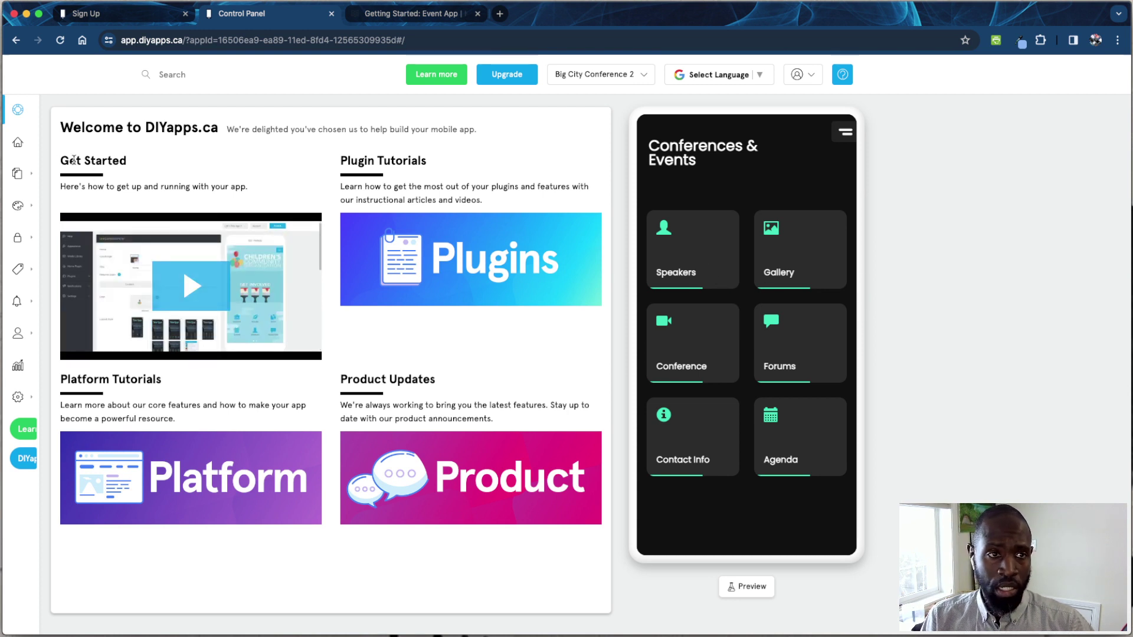
- Open the app's home screen content and insert "DIYapps" before "Conferences & Events" in the level description heading
{"action": "left_click", "coordinate": [54, 144]}
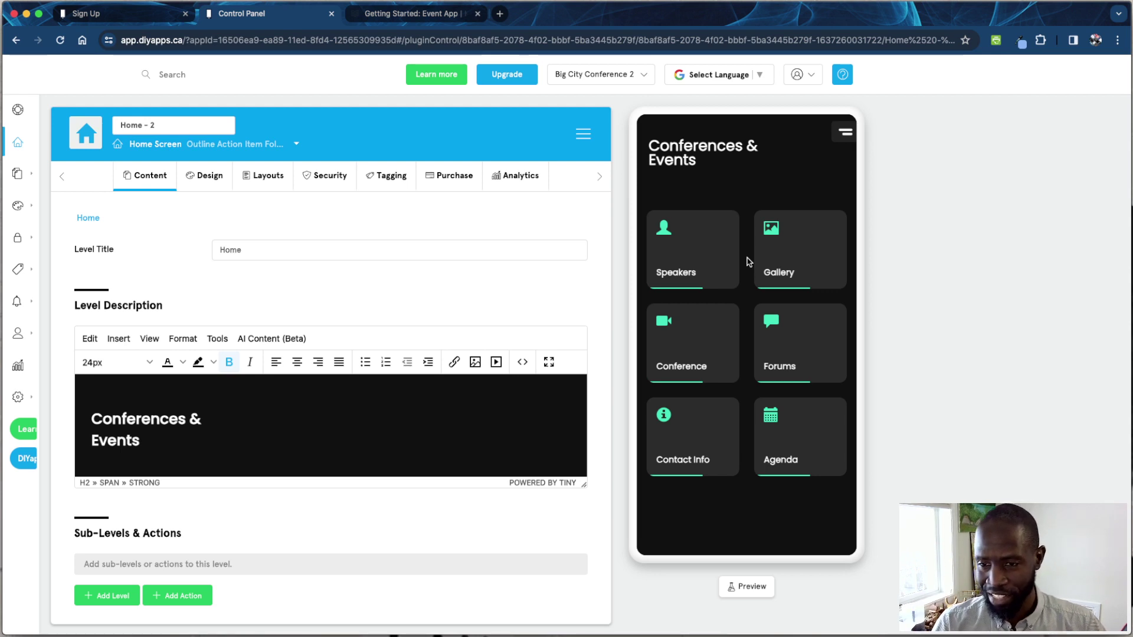
{"action": "left_click", "coordinate": [377, 426]}
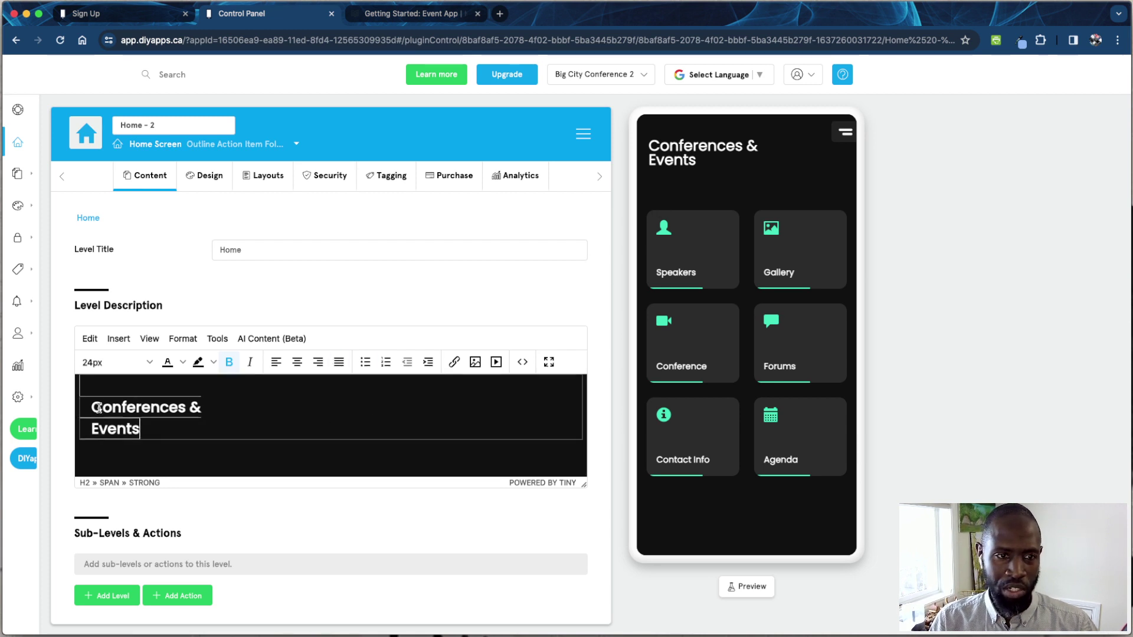
{"action": "type", "text": "DIYapps"}
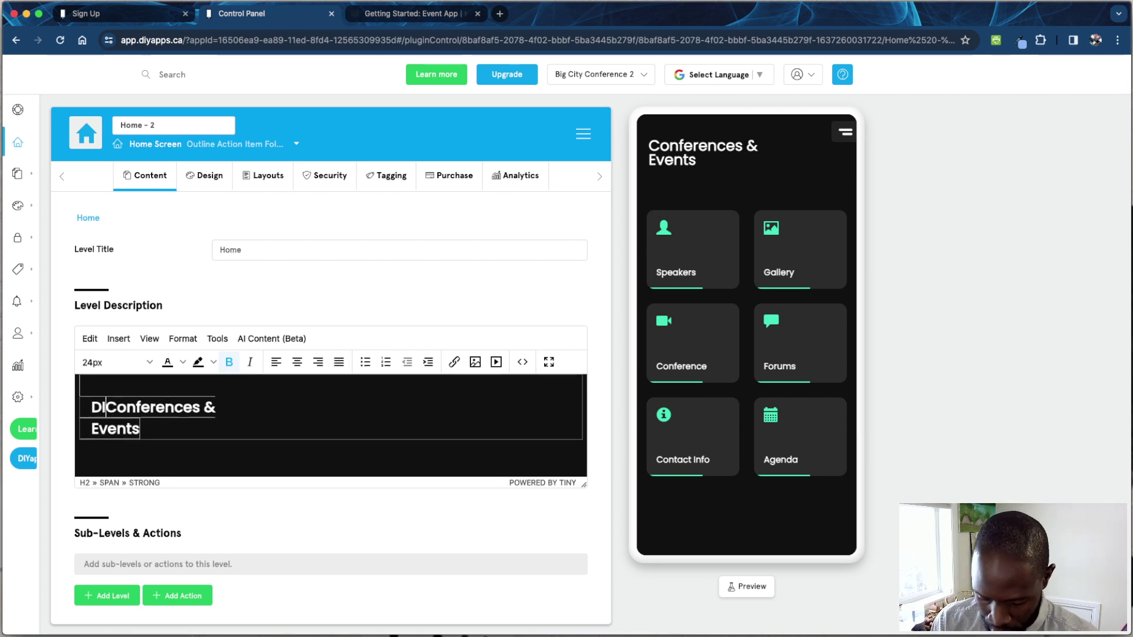
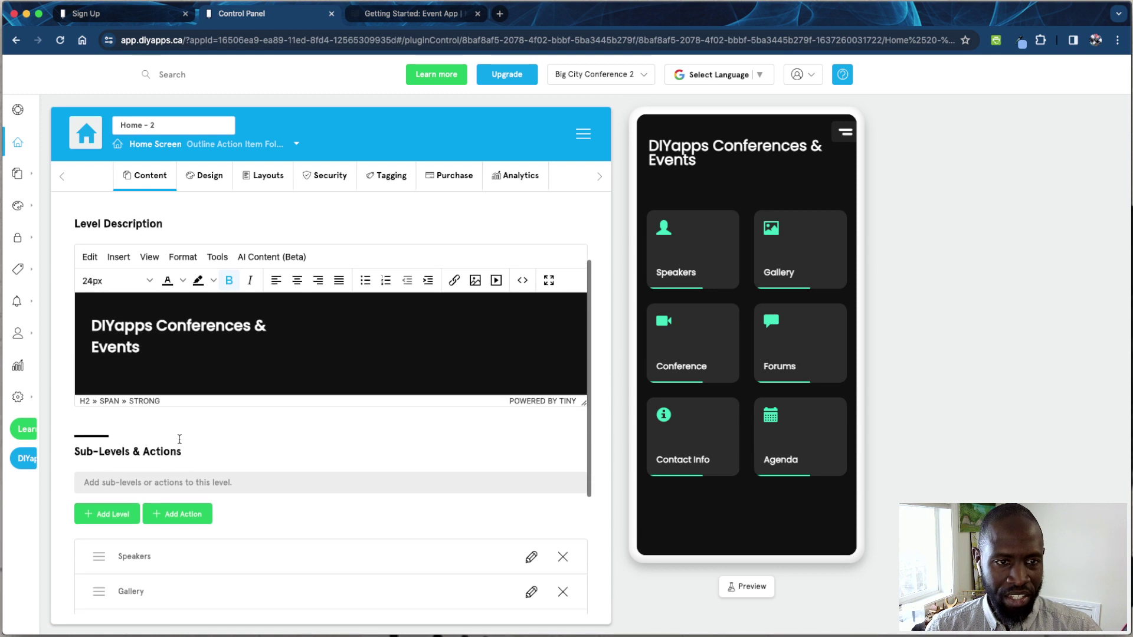
{"action": "key", "text": "Return"}
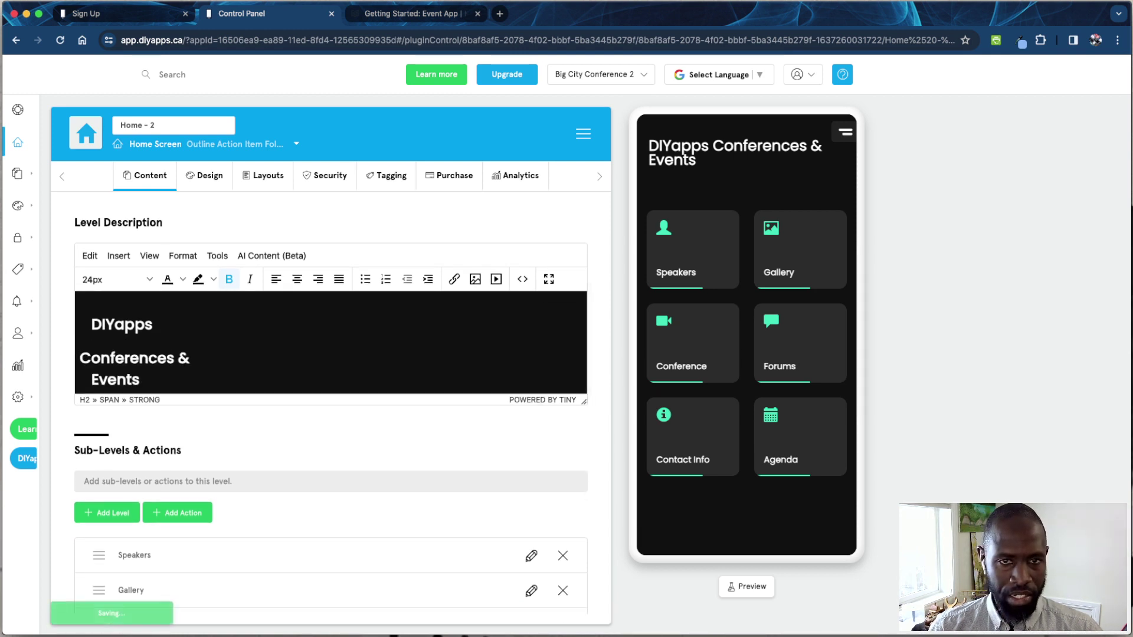
{"action": "key", "text": "BackSpace"}
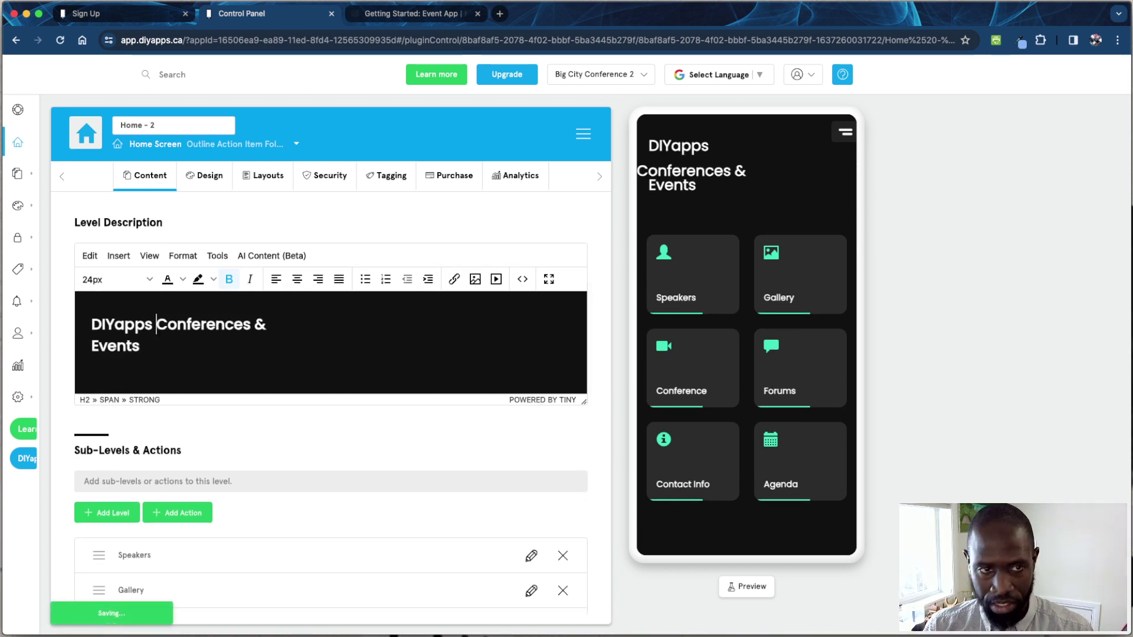
- Look through the home screen's Sub-Levels & Actions and examine the app features available for a new action without adding one
{"action": "scroll", "coordinate": [195, 431], "scroll_direction": "down", "scroll_amount": 3}
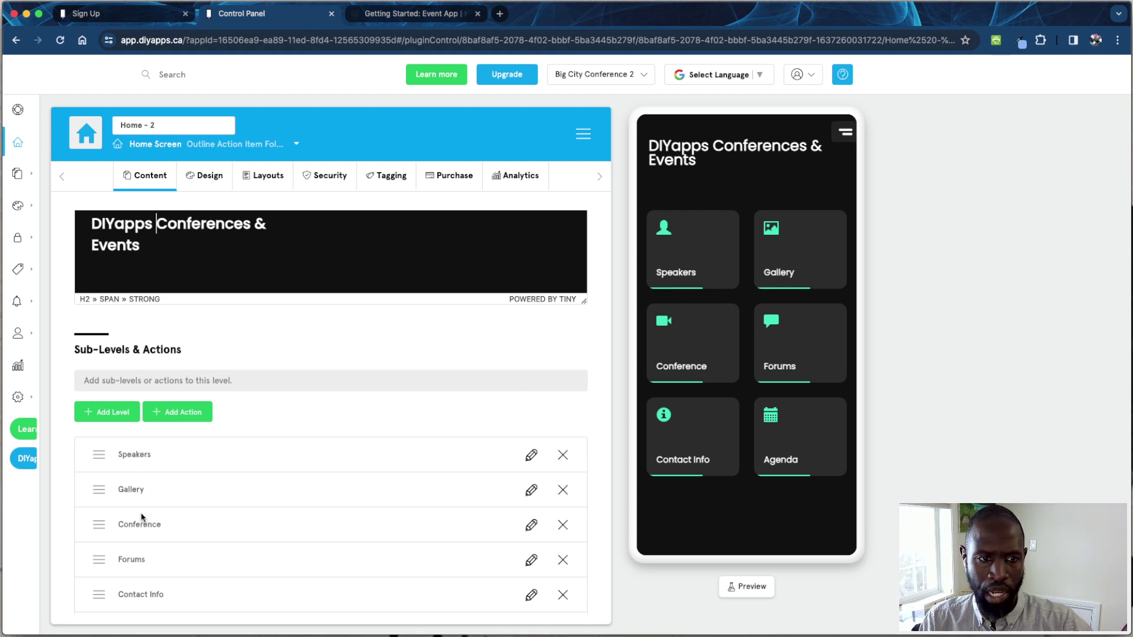
{"action": "scroll", "coordinate": [139, 529], "scroll_direction": "down", "scroll_amount": 2}
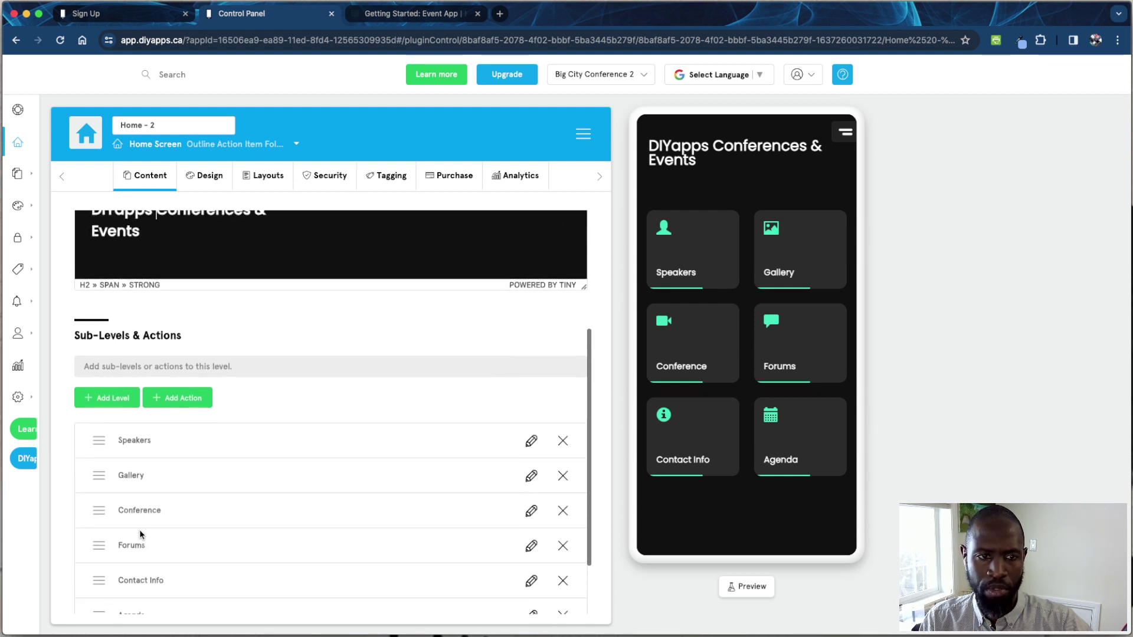
{"action": "scroll", "coordinate": [139, 529], "scroll_direction": "up", "scroll_amount": 4}
{"action": "scroll", "coordinate": [198, 527], "scroll_direction": "down", "scroll_amount": 2}
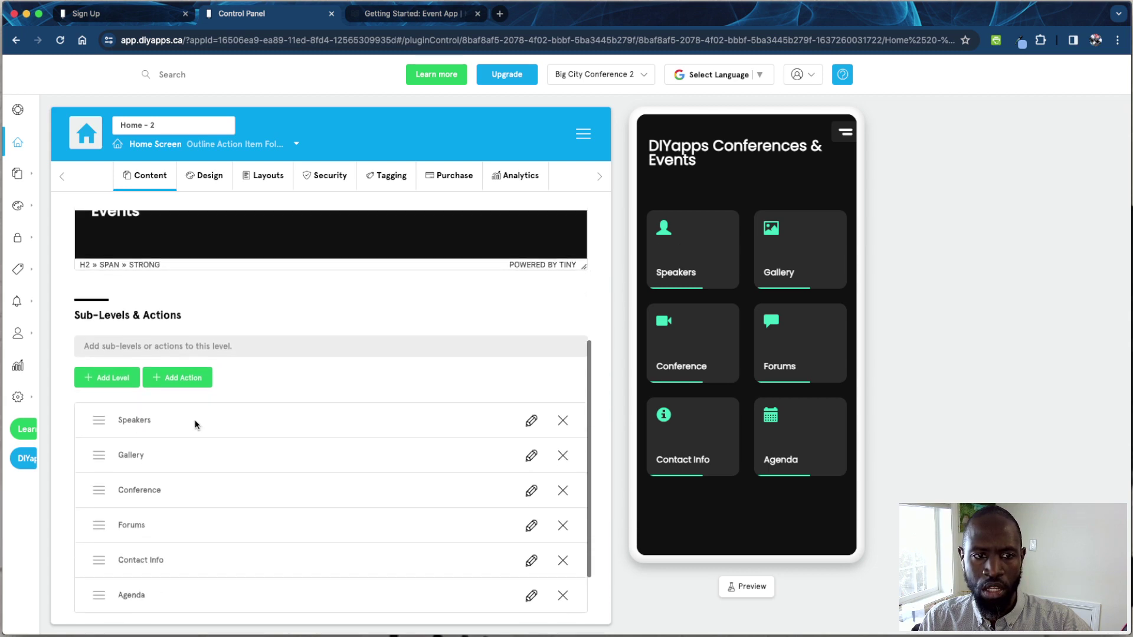
{"action": "left_click", "coordinate": [182, 378]}
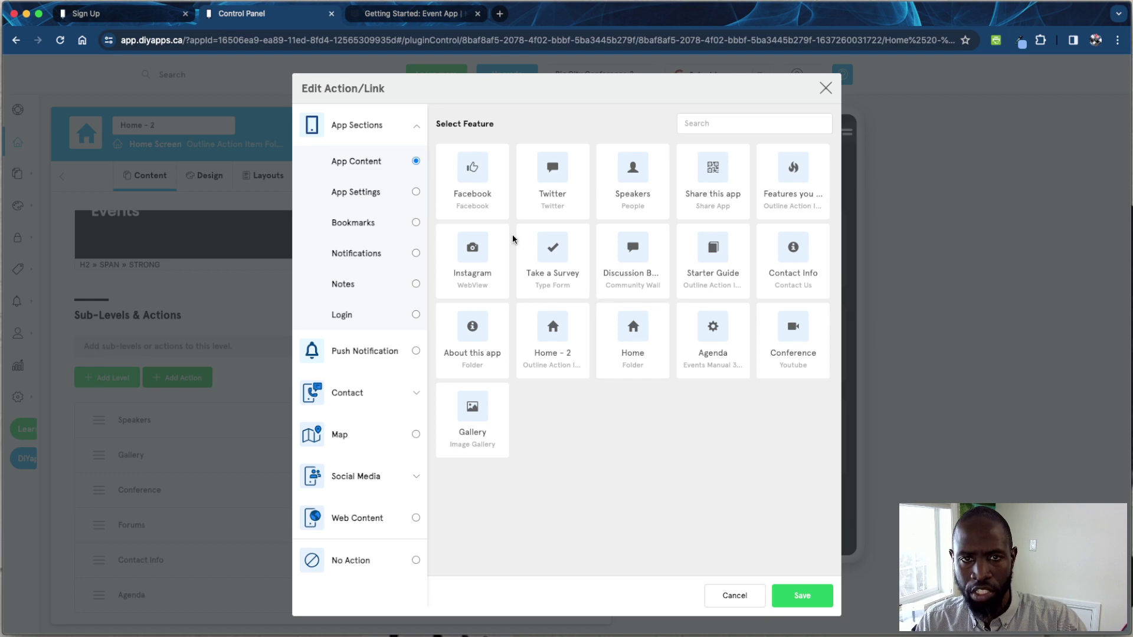
{"action": "left_click", "coordinate": [825, 89]}
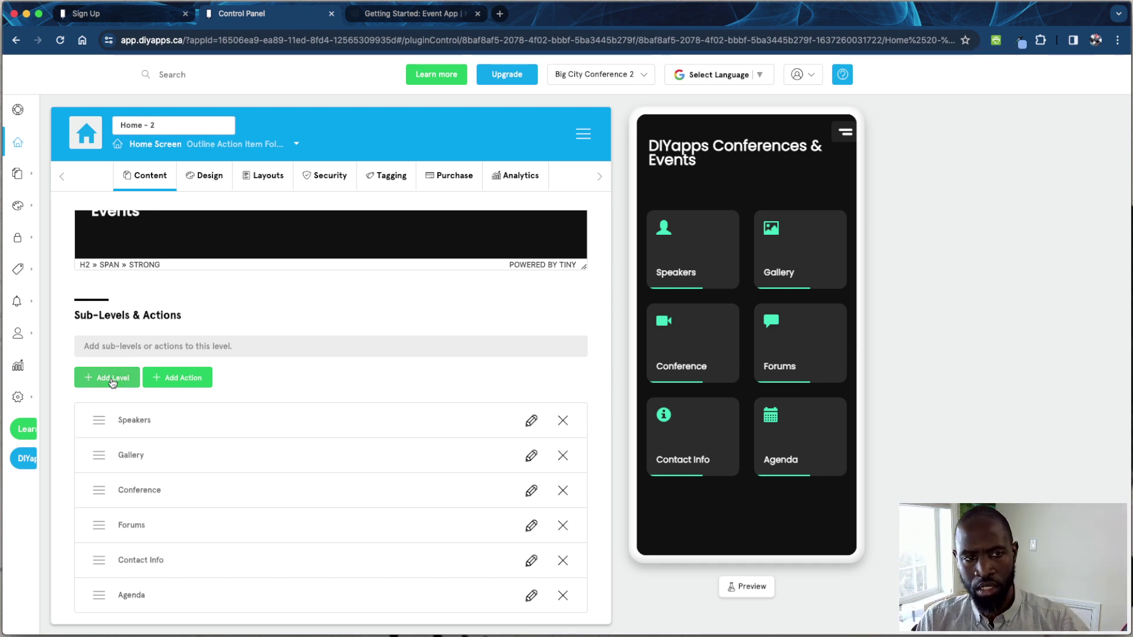
- Add a new level to the home screen and open its page from the phone preview
{"action": "left_click", "coordinate": [112, 382]}
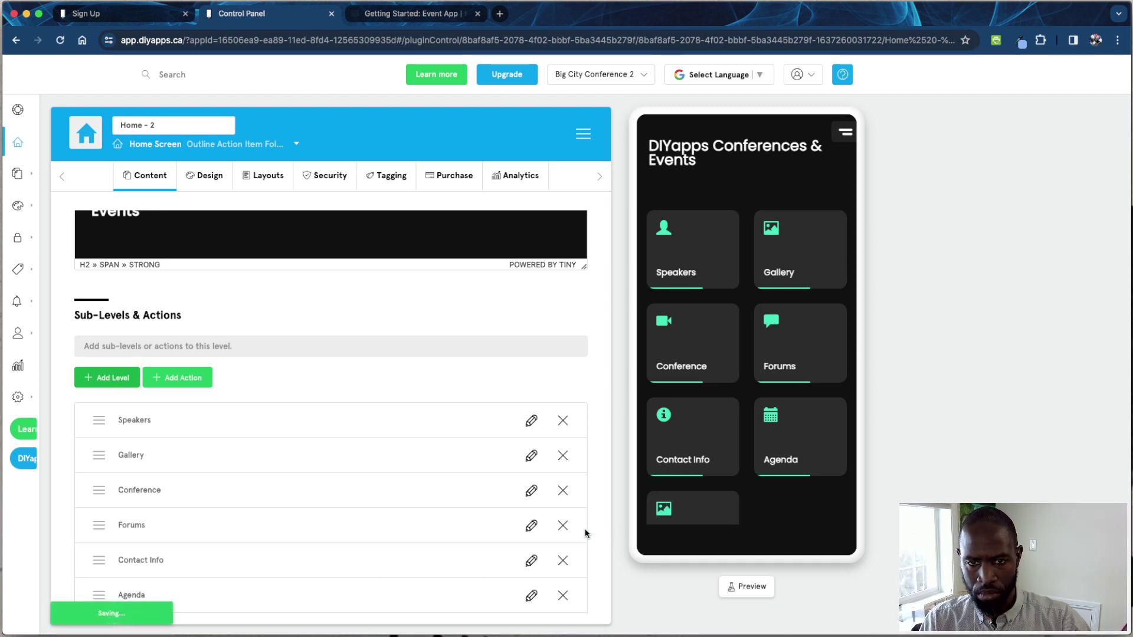
{"action": "scroll", "coordinate": [366, 473], "scroll_direction": "down", "scroll_amount": 3}
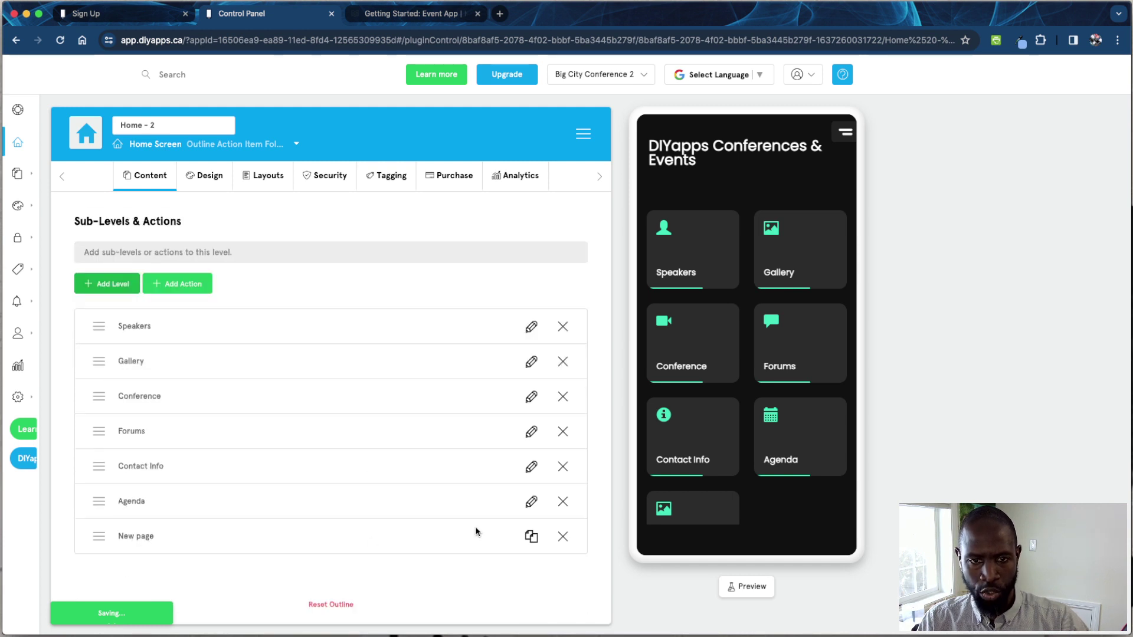
{"action": "left_click", "coordinate": [675, 514]}
{"action": "scroll", "coordinate": [449, 472], "scroll_direction": "down", "scroll_amount": 3}
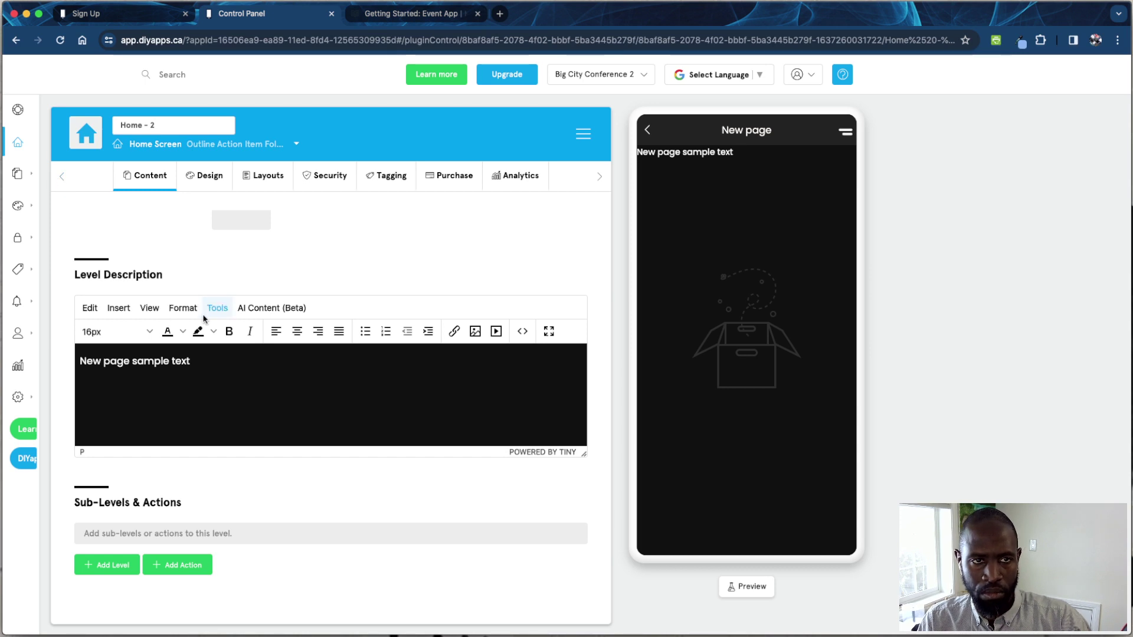
- Return to the home screen, delete the New page level and remove "DIYapps" from the level description heading
{"action": "left_click", "coordinate": [648, 137]}
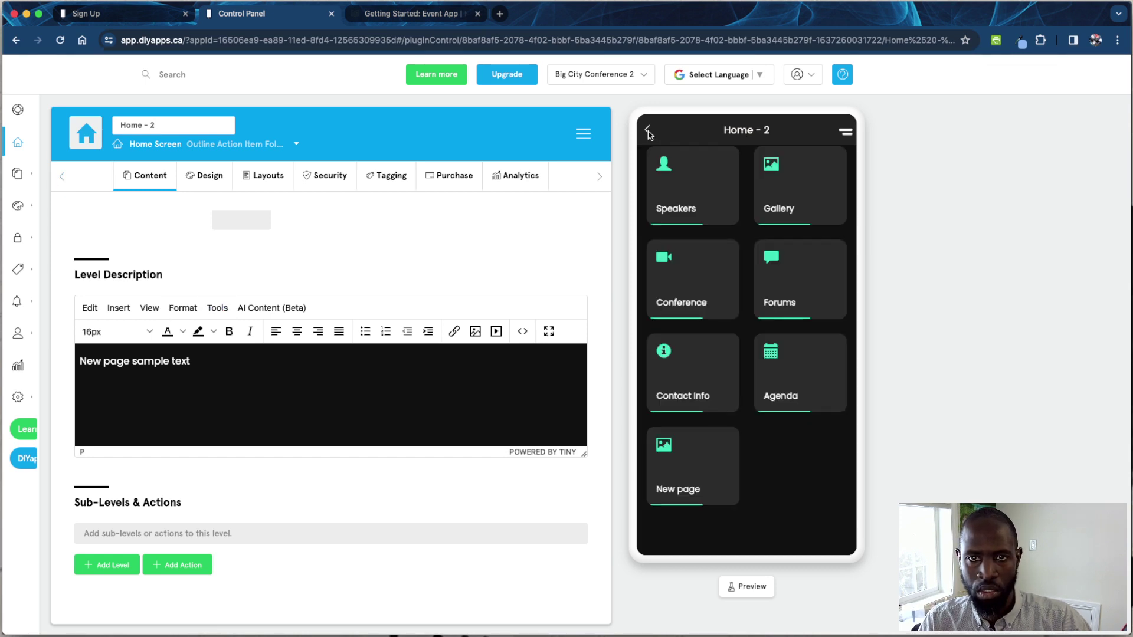
{"action": "scroll", "coordinate": [283, 523], "scroll_direction": "down", "scroll_amount": 5}
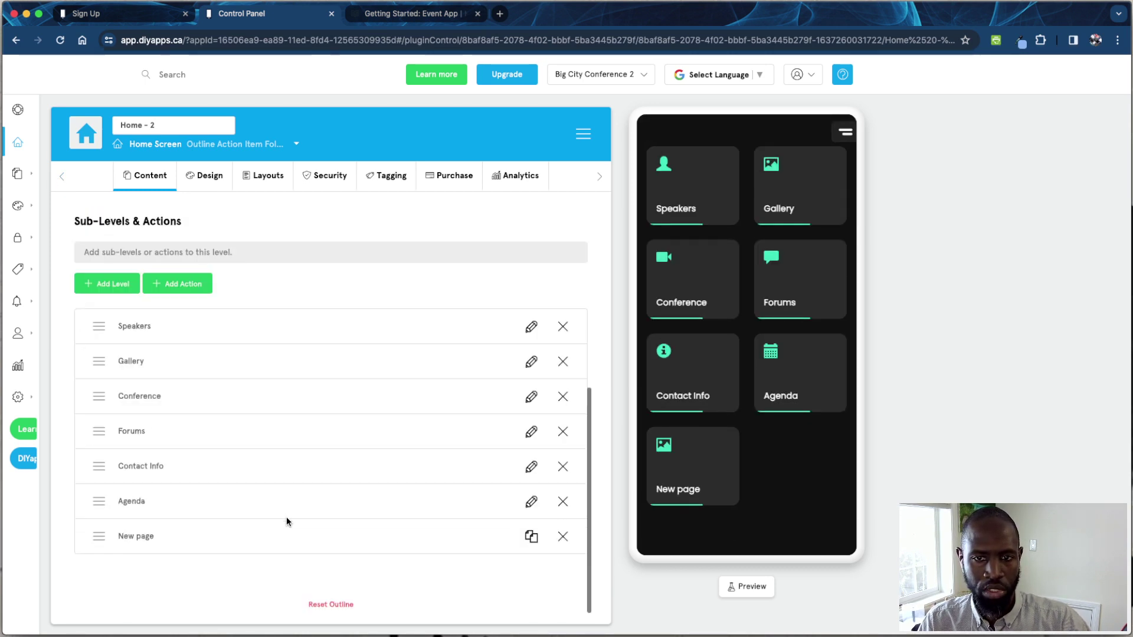
{"action": "left_click", "coordinate": [563, 538]}
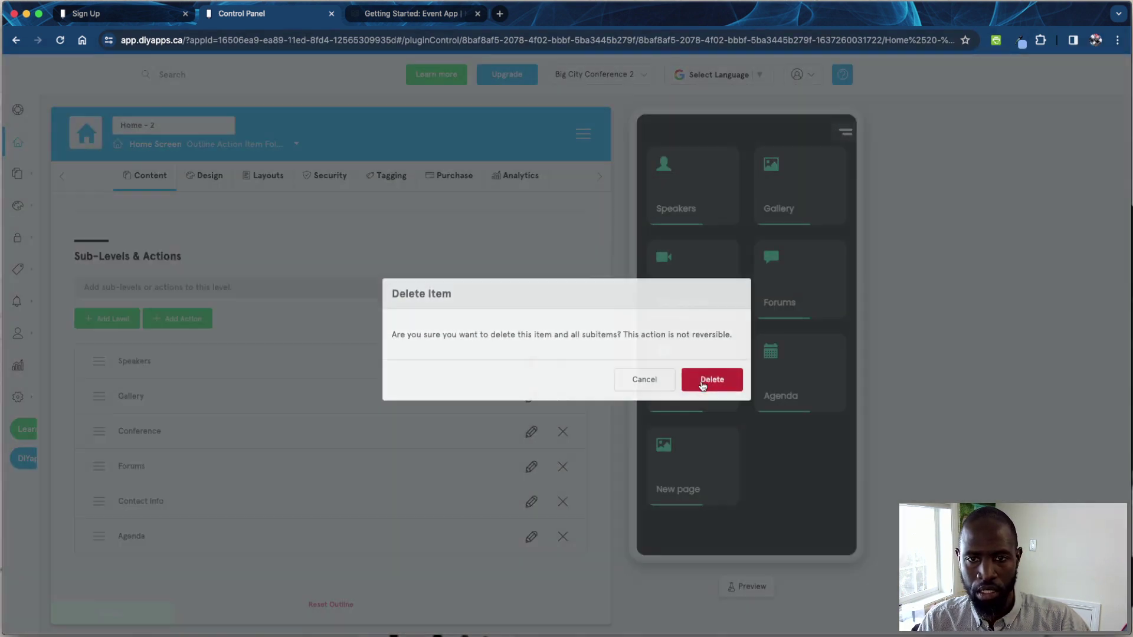
{"action": "left_click", "coordinate": [703, 381]}
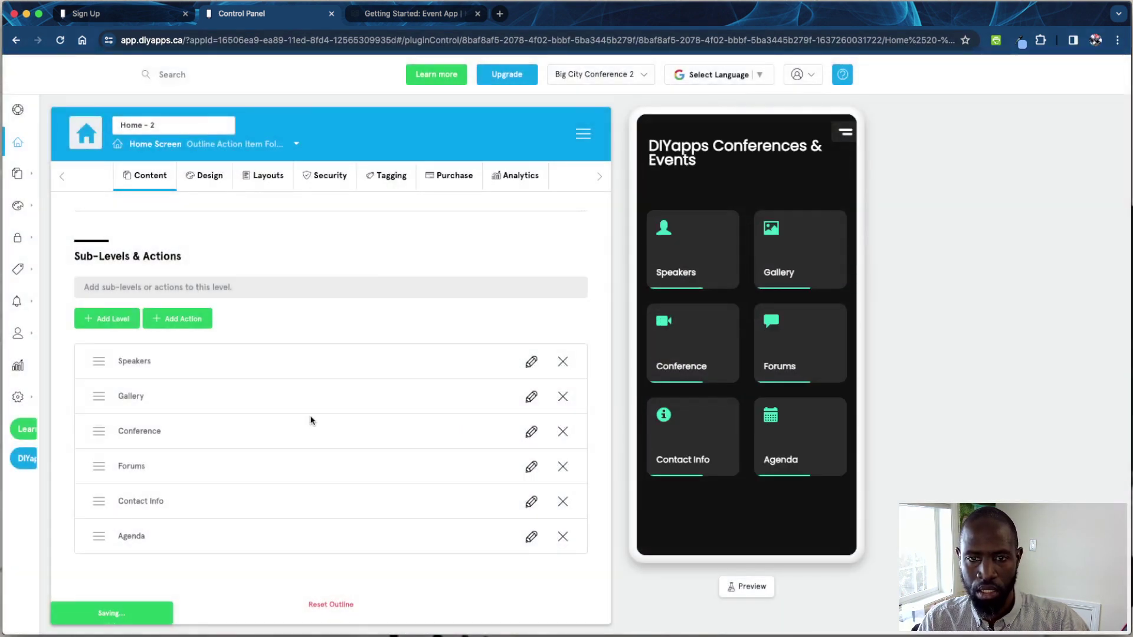
{"action": "left_click_drag", "start_coordinate": [158, 416], "coordinate": [90, 417]}
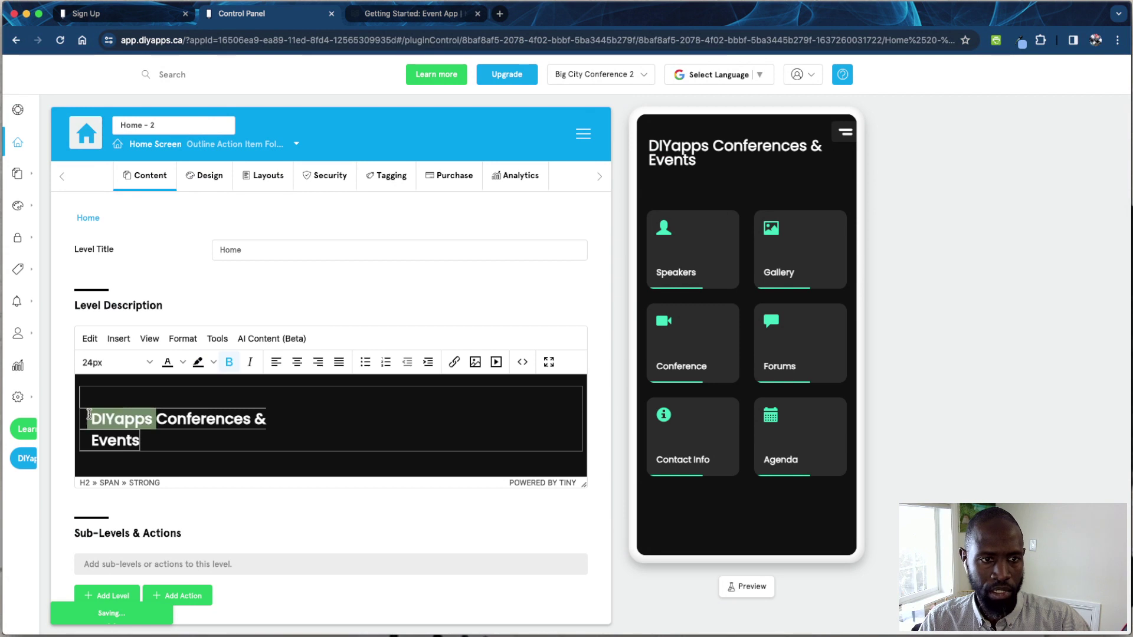
{"action": "key", "text": "BackSpace"}
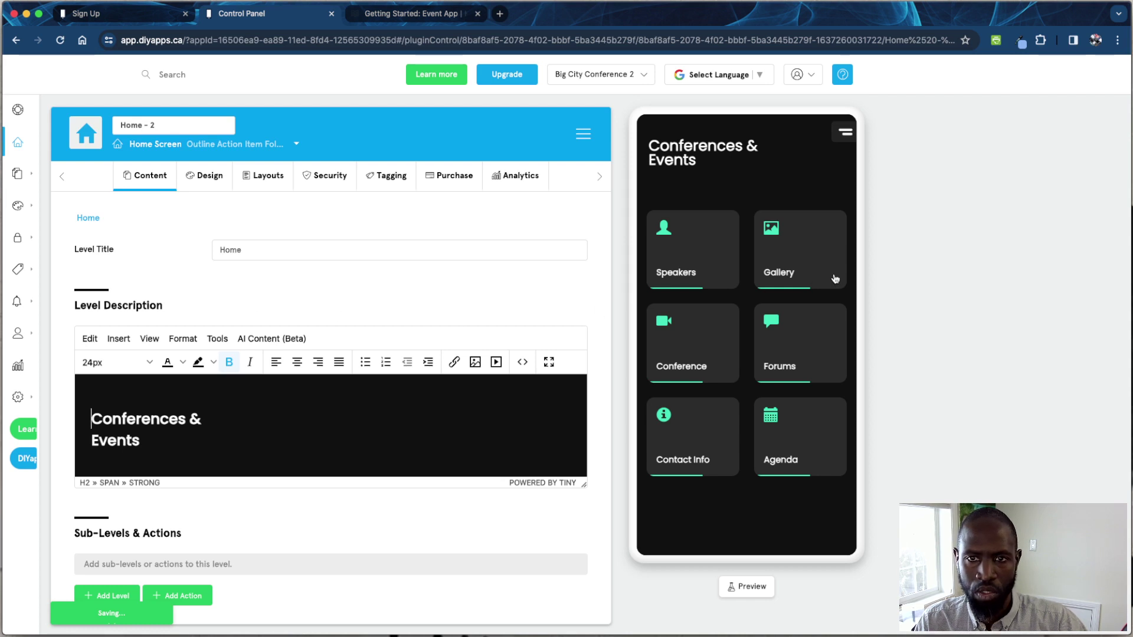
- Examine the home screen's Design options, its layout choices and the Color Settings dialog without changing anything
{"action": "left_click", "coordinate": [209, 184]}
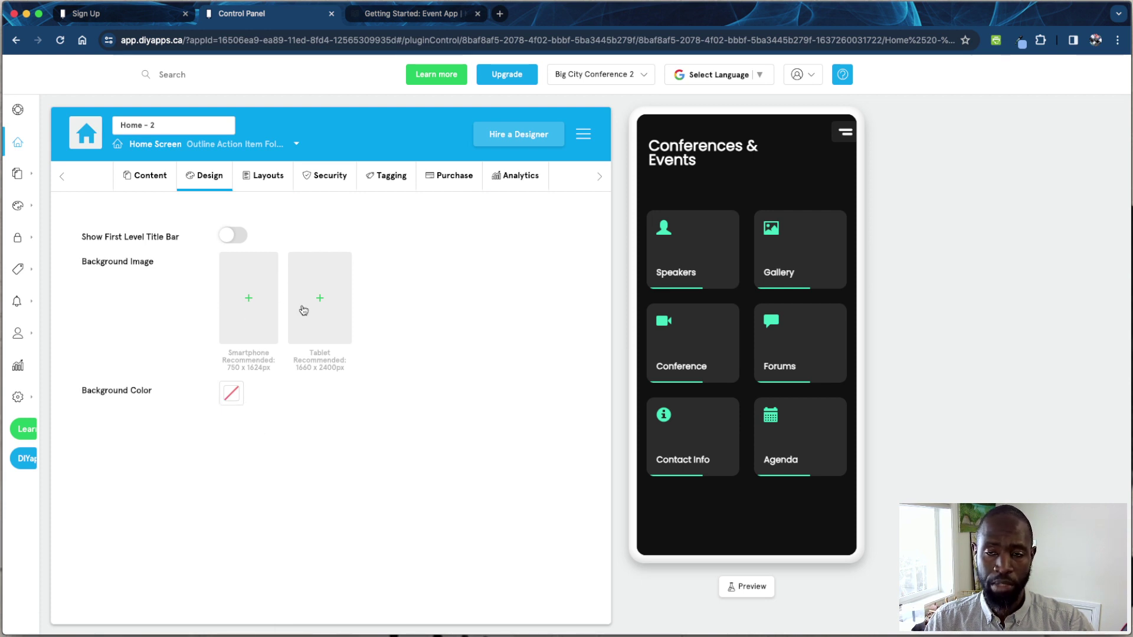
{"action": "left_click", "coordinate": [265, 187]}
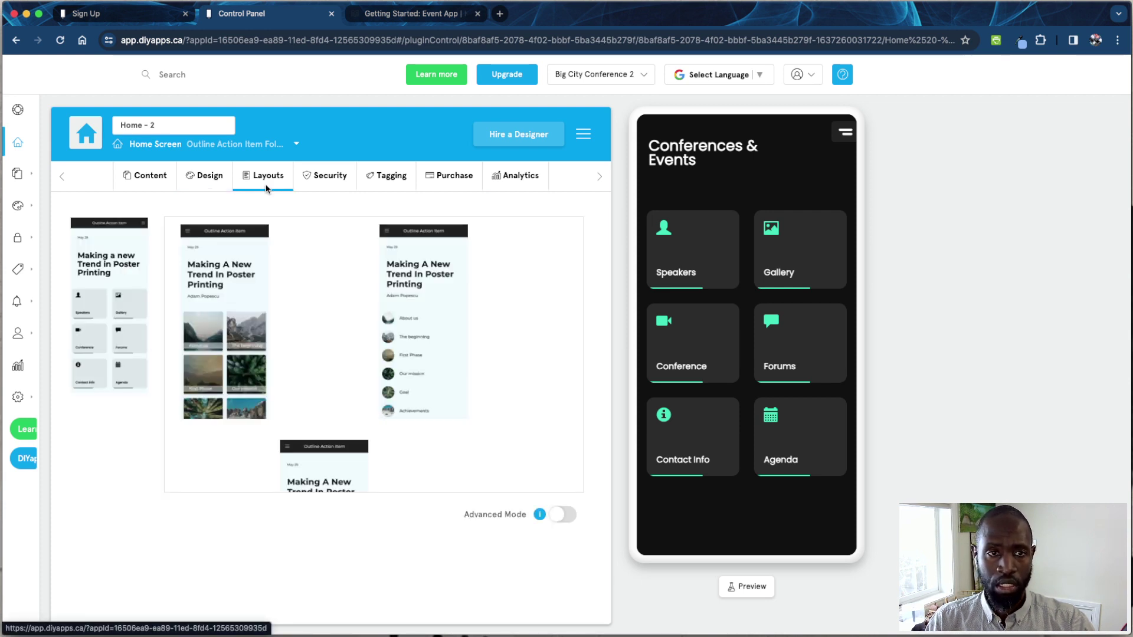
{"action": "left_click", "coordinate": [299, 318]}
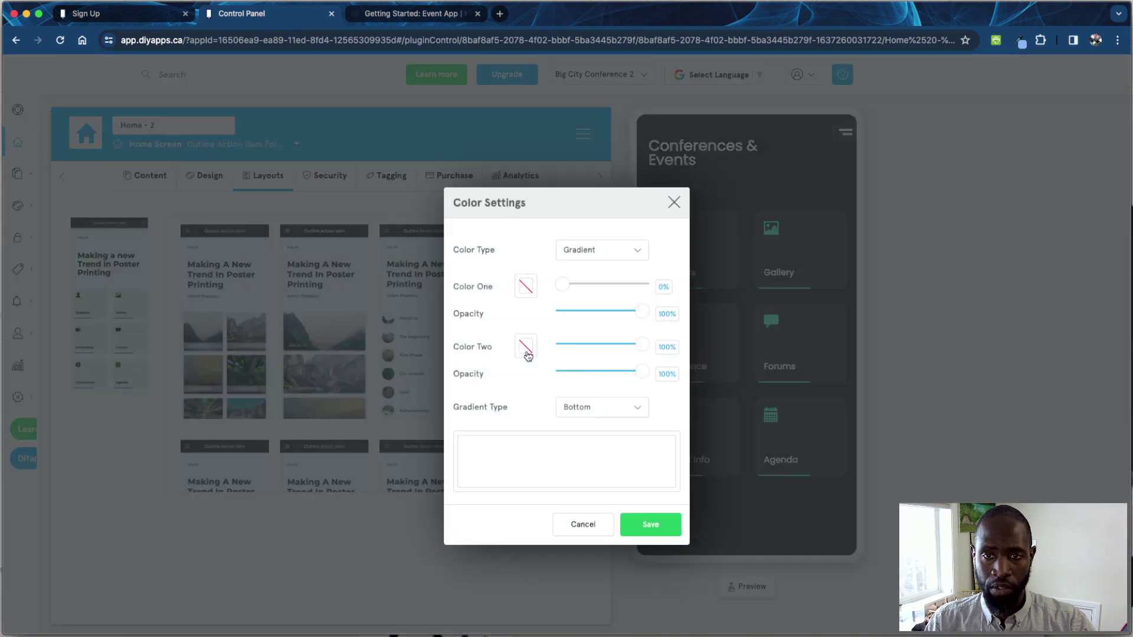
{"action": "left_click", "coordinate": [676, 203]}
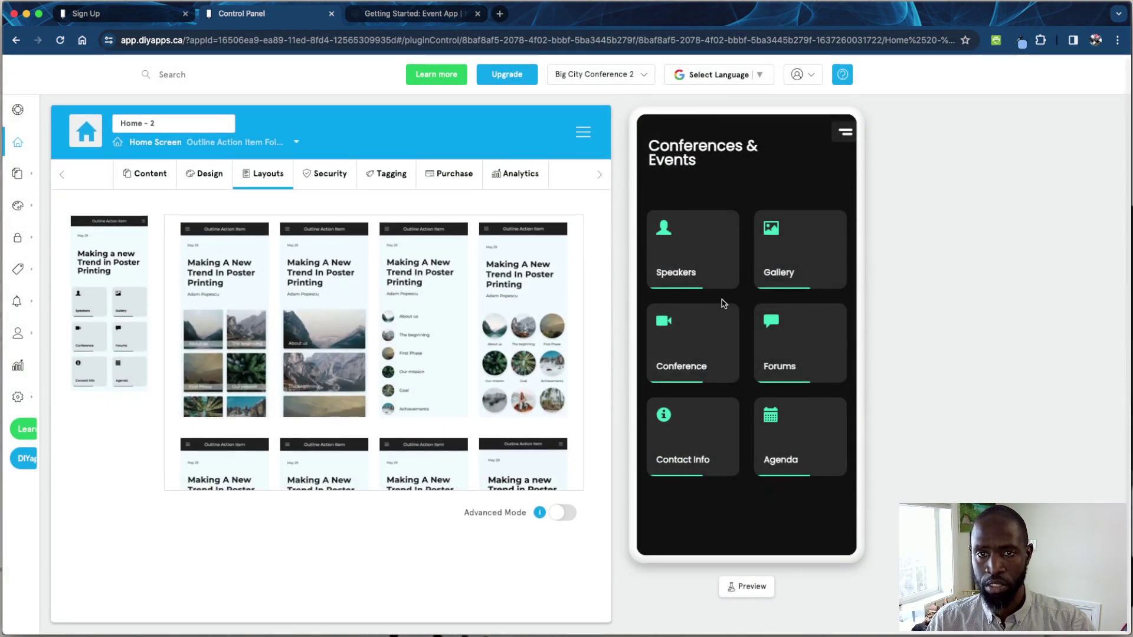
- Browse the home screen layouts and apply the two-column one with rounded portrait photo tiles
{"action": "scroll", "coordinate": [511, 408], "scroll_direction": "down", "scroll_amount": 5}
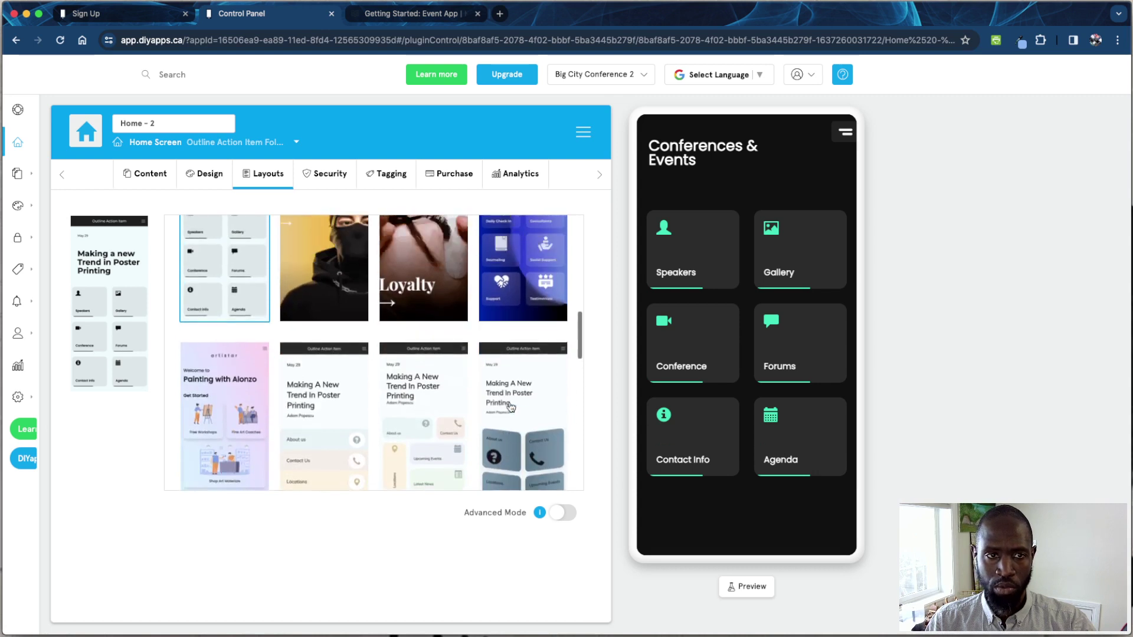
{"action": "scroll", "coordinate": [215, 360], "scroll_direction": "up", "scroll_amount": 2}
{"action": "scroll", "coordinate": [214, 365], "scroll_direction": "up", "scroll_amount": 3}
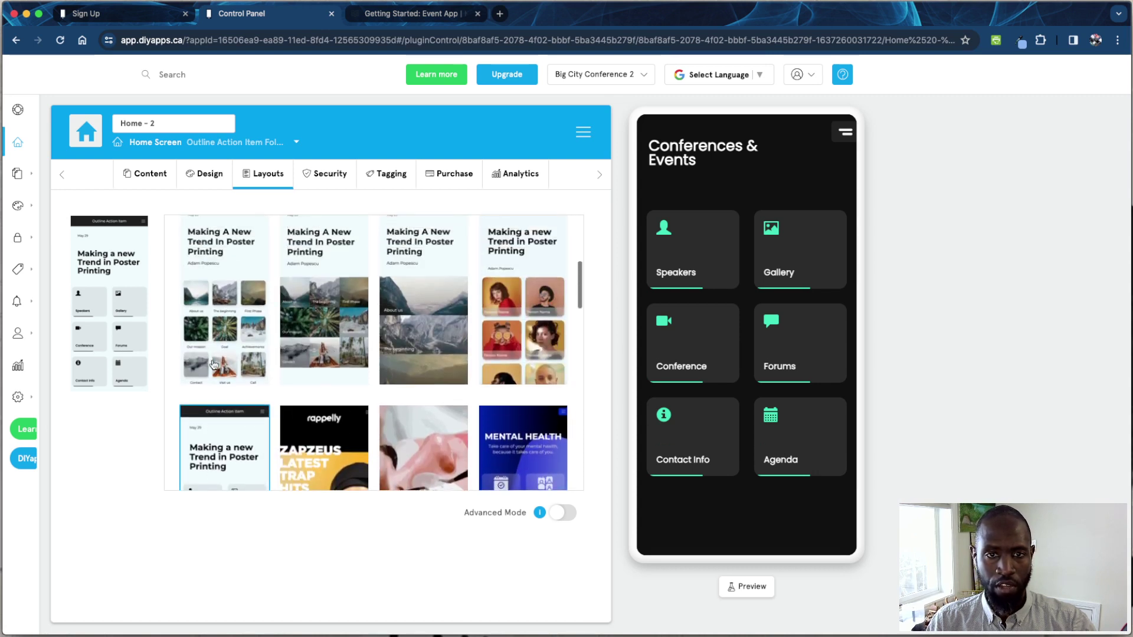
{"action": "left_click", "coordinate": [532, 335]}
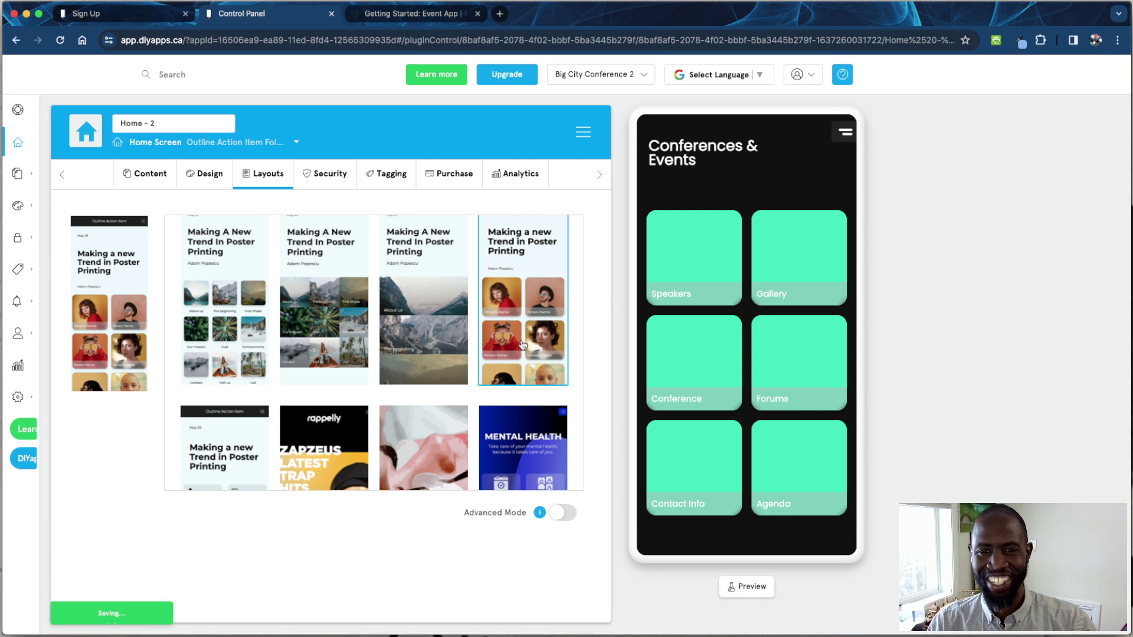
- Switch the home screen back to the layout with six icon tiles for Speakers, Gallery, Conference, Forums, Contact Info and Agenda
{"action": "scroll", "coordinate": [520, 348], "scroll_direction": "down", "scroll_amount": 5}
{"action": "scroll", "coordinate": [511, 349], "scroll_direction": "up", "scroll_amount": 2}
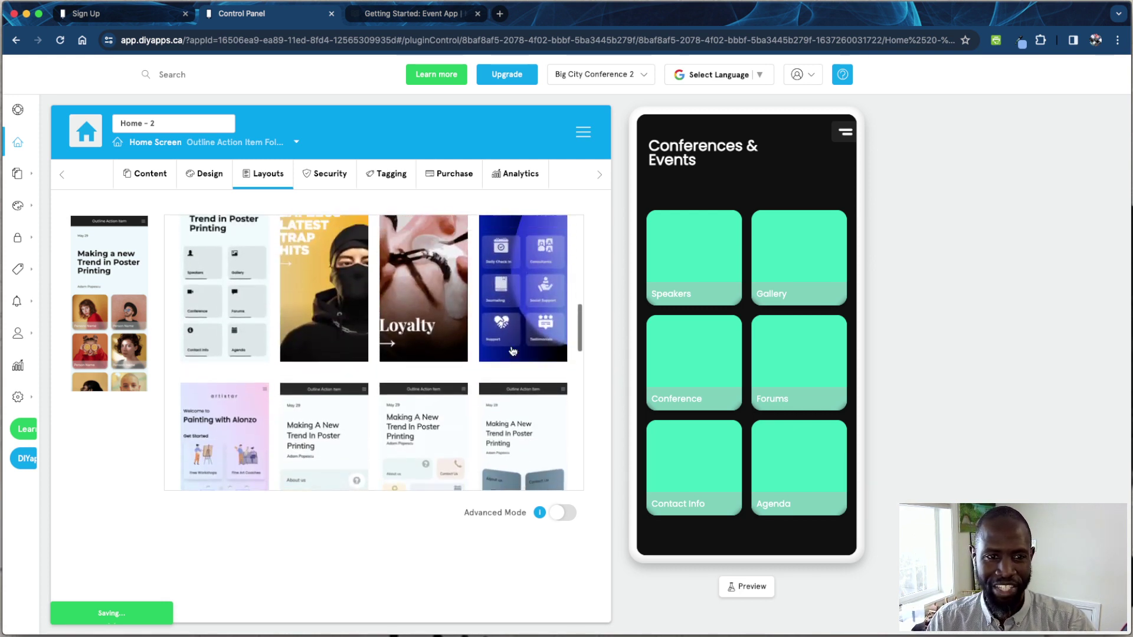
{"action": "left_click", "coordinate": [252, 362]}
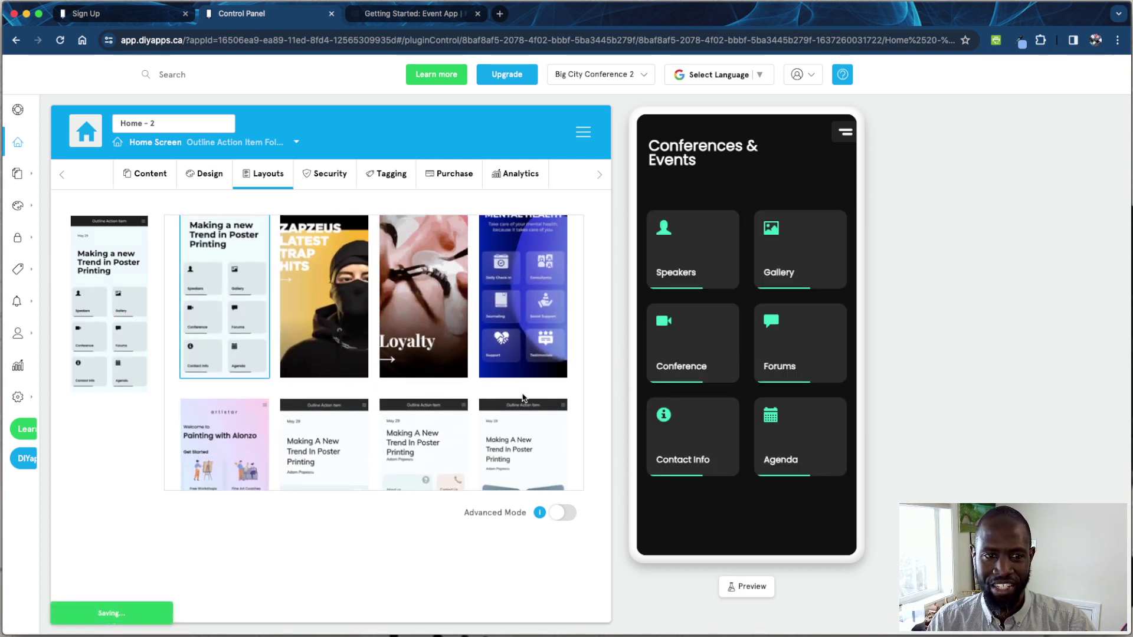
{"action": "scroll", "coordinate": [338, 272], "scroll_direction": "up", "scroll_amount": 5}
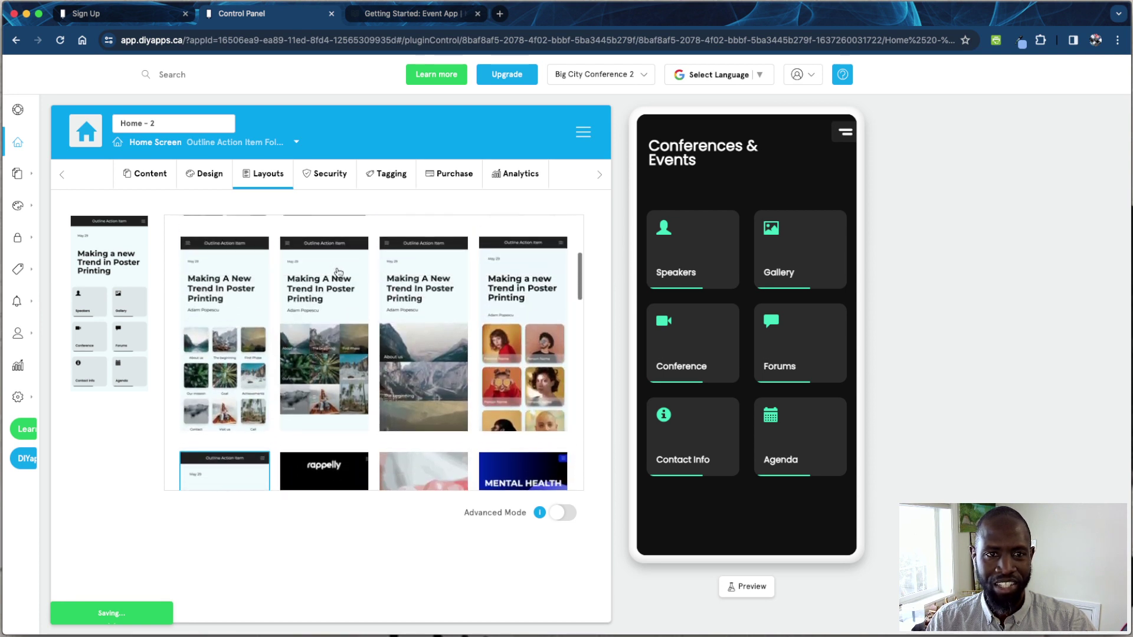
- Review the home screen's Security, Tagging, Purchase and Analytics settings without changing them
{"action": "left_click", "coordinate": [325, 186]}
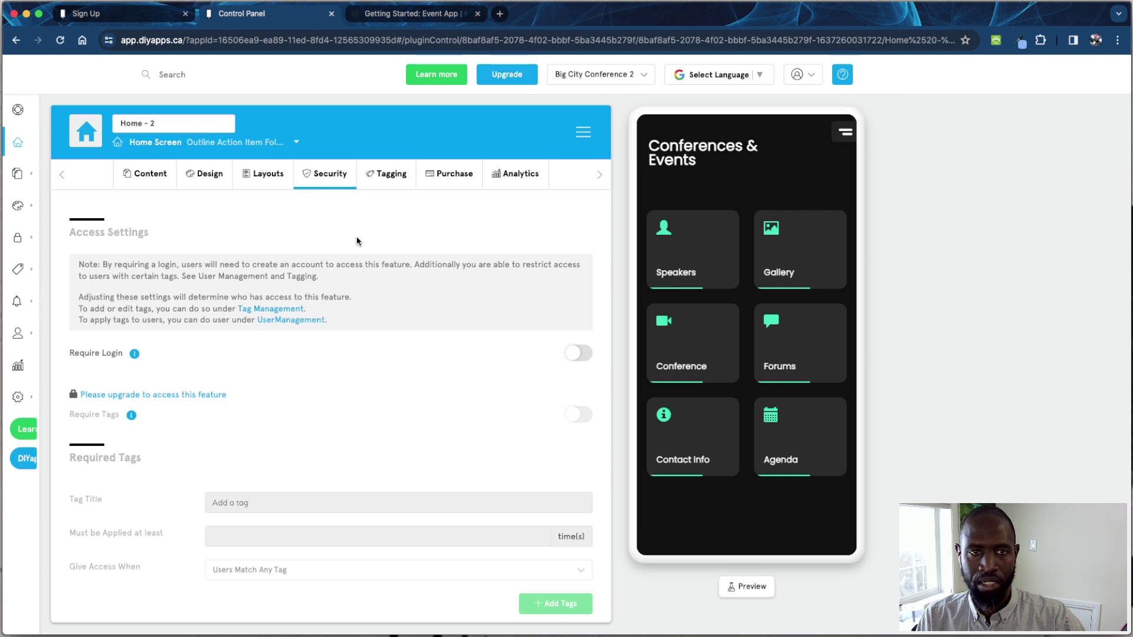
{"action": "left_click", "coordinate": [383, 176]}
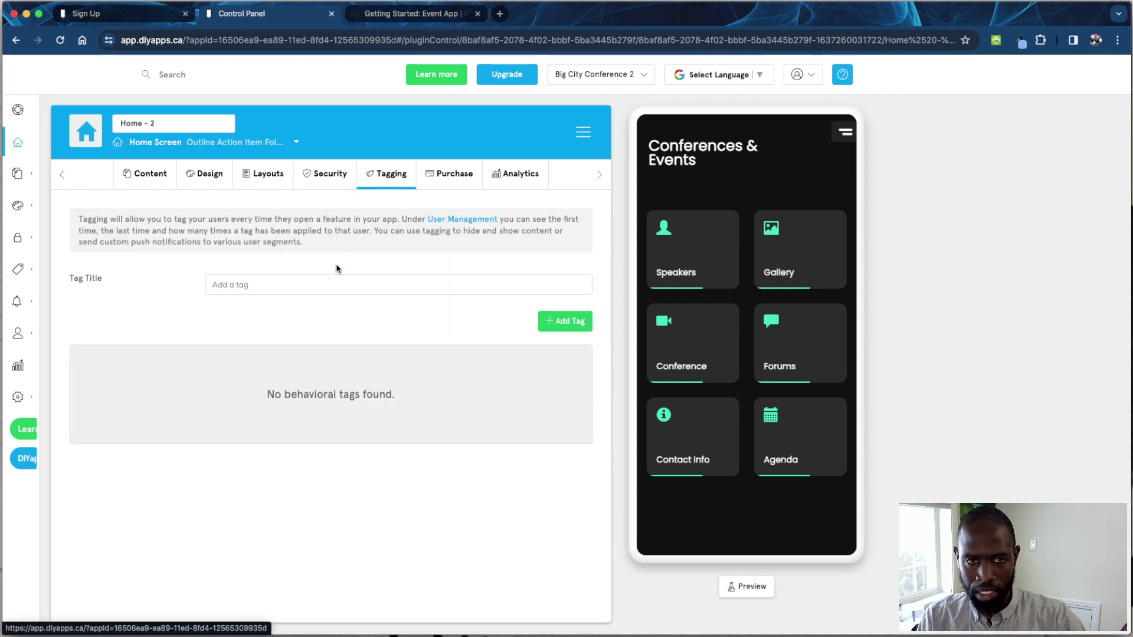
{"action": "left_click", "coordinate": [331, 285]}
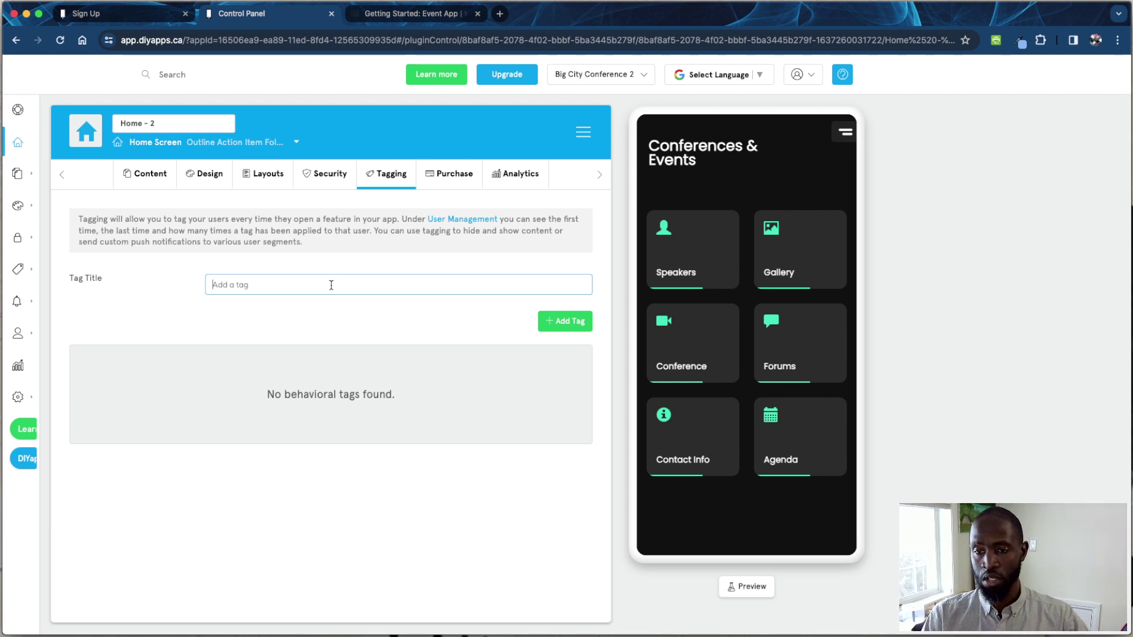
{"action": "left_click", "coordinate": [459, 178]}
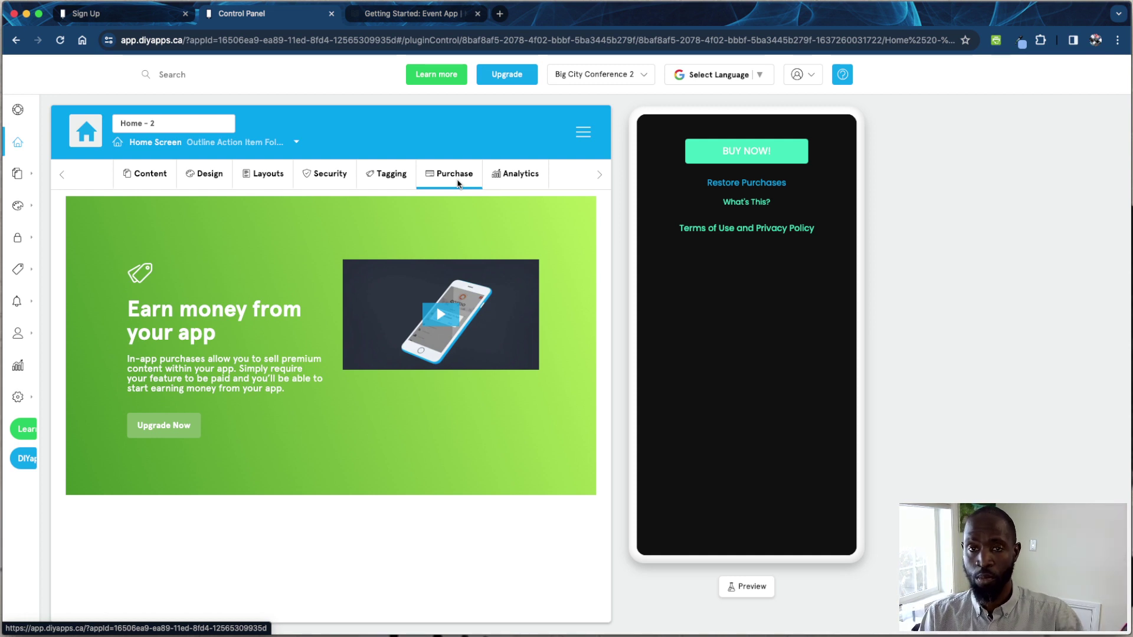
{"action": "left_click", "coordinate": [511, 176]}
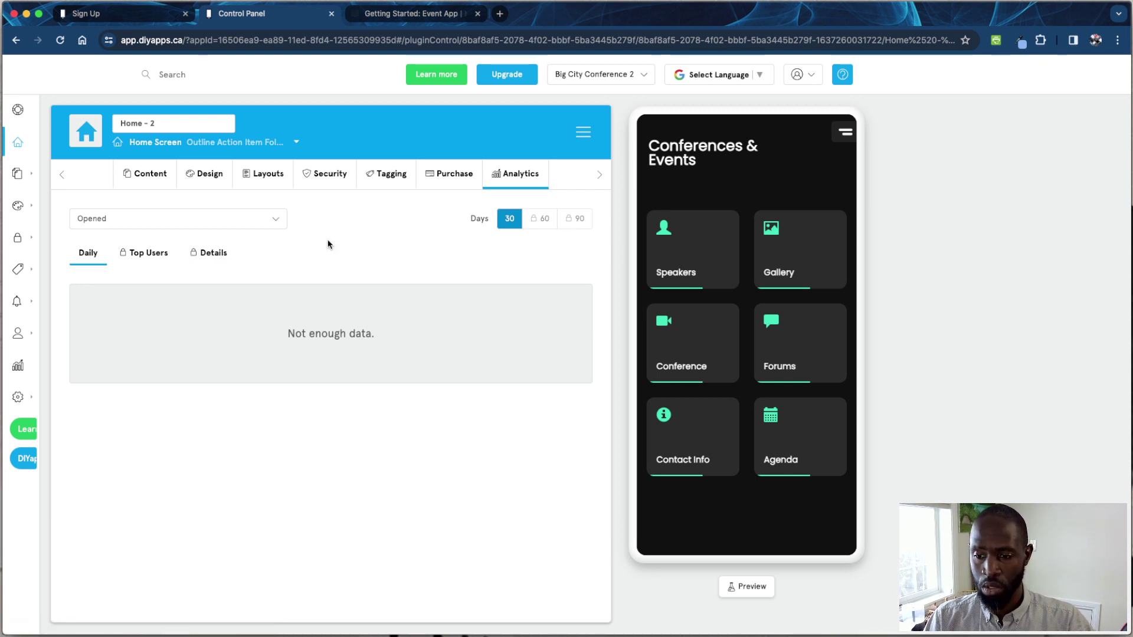
- Review the app's existing features under My Features and browse the Marketplace for features that can be added
{"action": "mouse_move", "coordinate": [18, 173]}
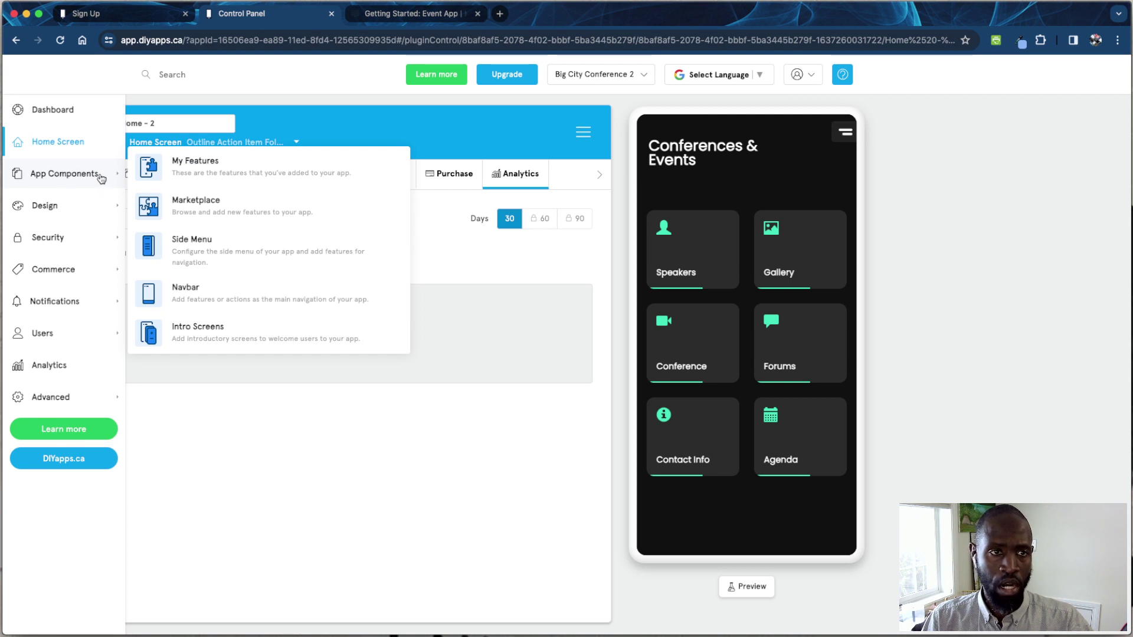
{"action": "left_click", "coordinate": [198, 171]}
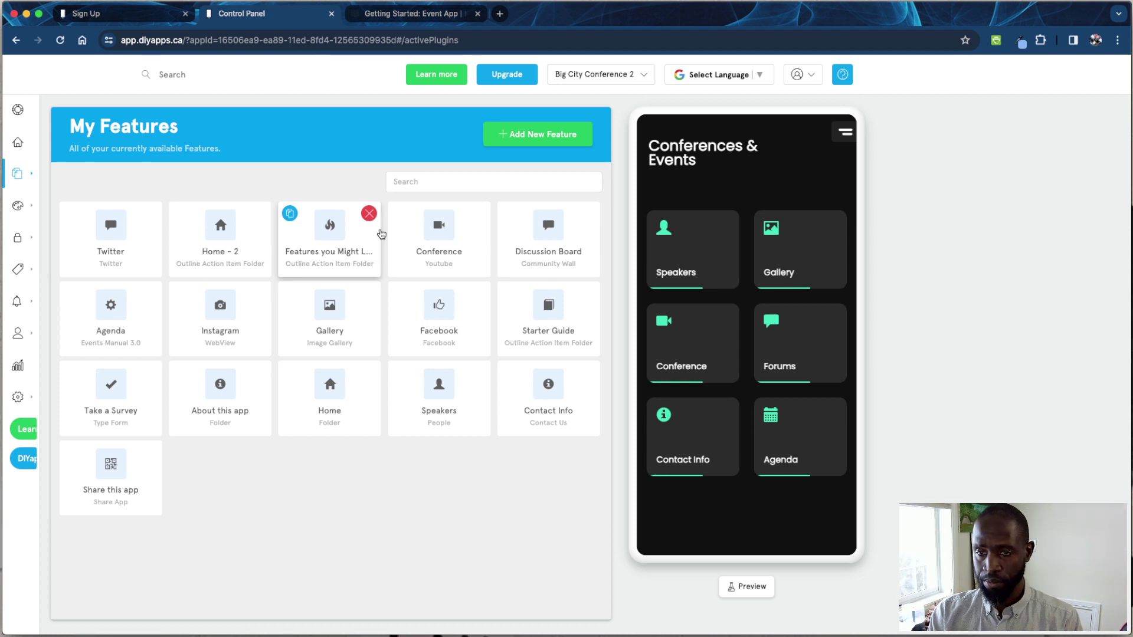
{"action": "mouse_move", "coordinate": [21, 172]}
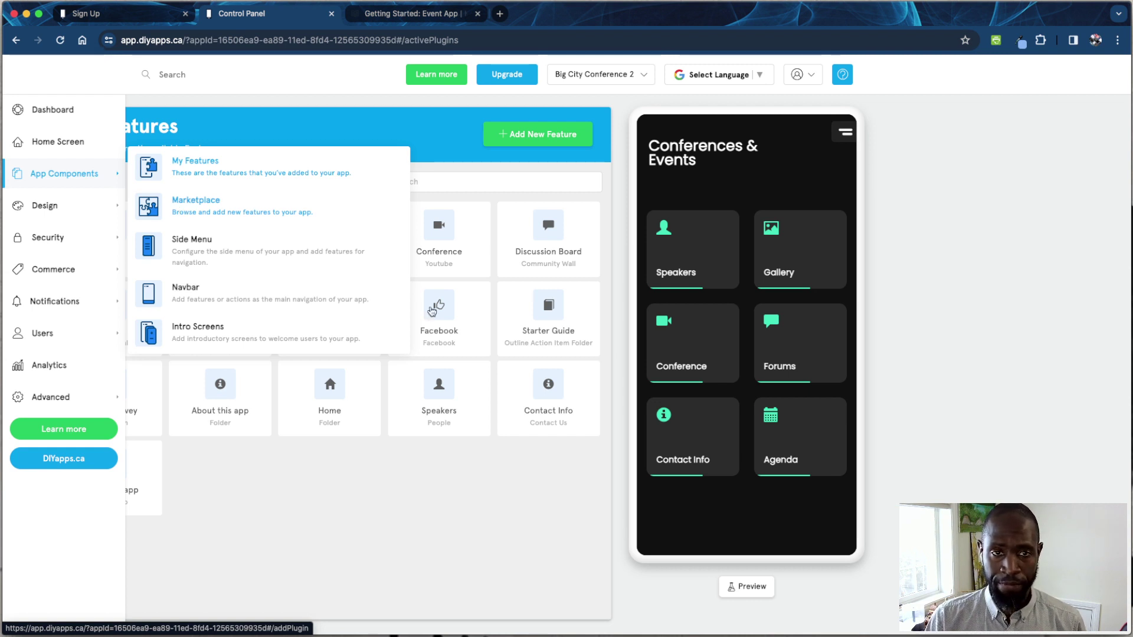
{"action": "mouse_move", "coordinate": [69, 210]}
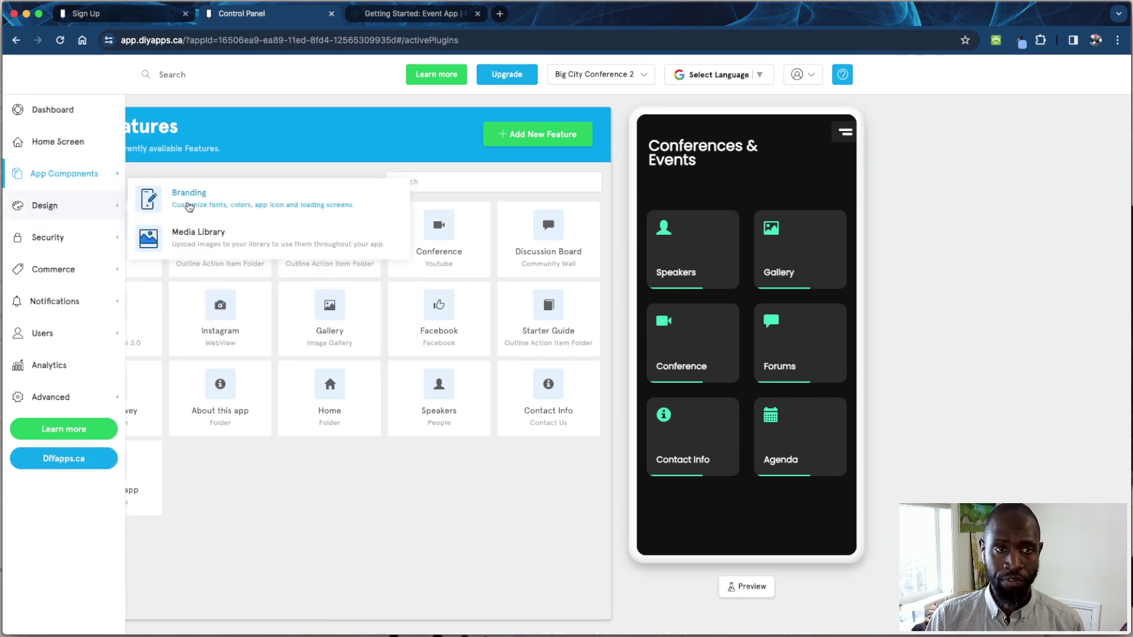
{"action": "mouse_move", "coordinate": [110, 180]}
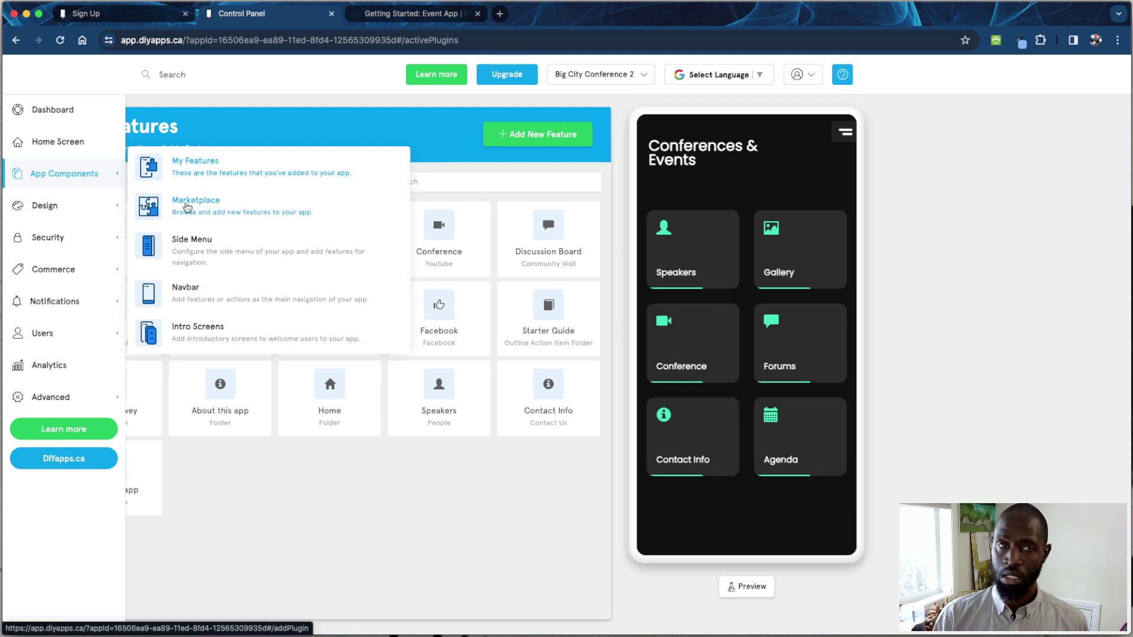
{"action": "left_click", "coordinate": [186, 204]}
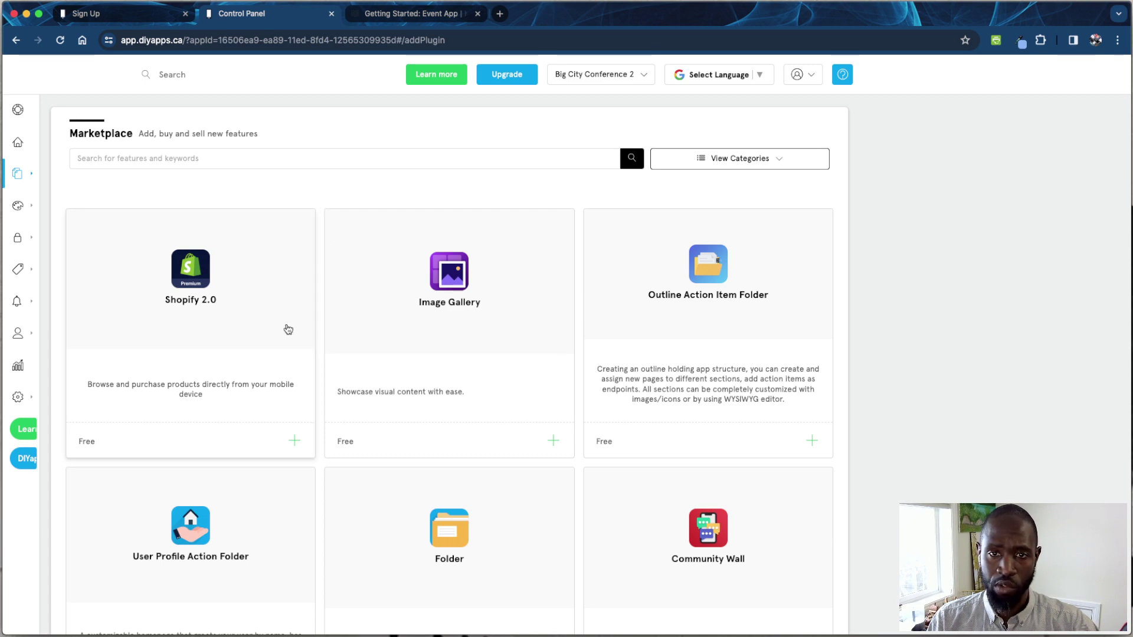
{"action": "scroll", "coordinate": [287, 327], "scroll_direction": "down", "scroll_amount": 10}
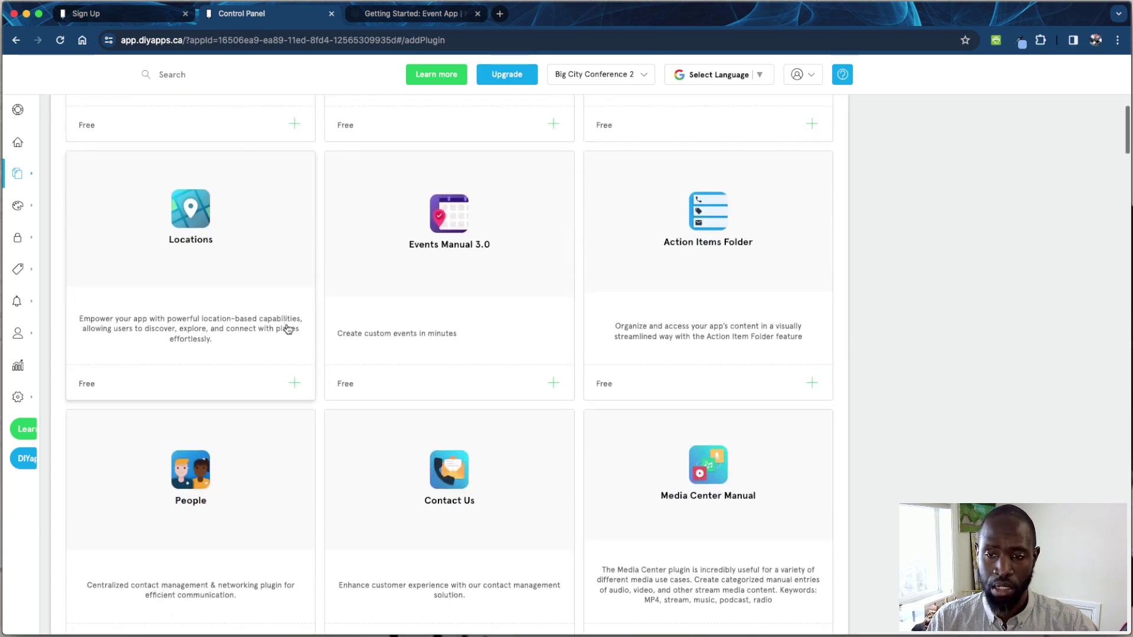
{"action": "scroll", "coordinate": [287, 329], "scroll_direction": "up", "scroll_amount": 10}
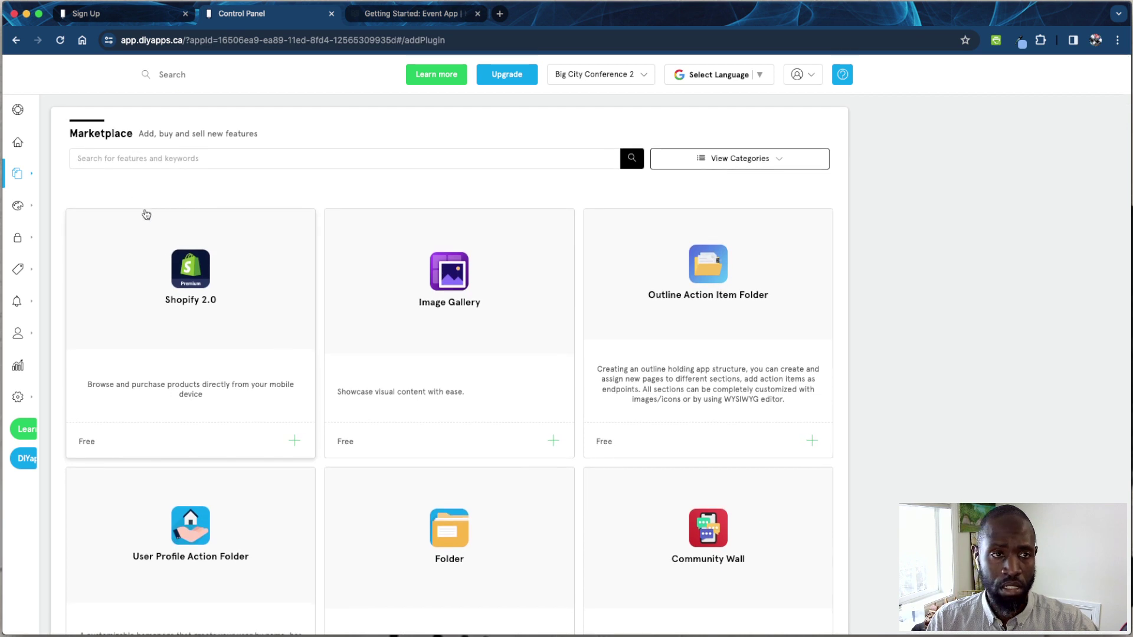
- Examine the app's Side Menu settings and the features it lists
{"action": "mouse_move", "coordinate": [82, 199]}
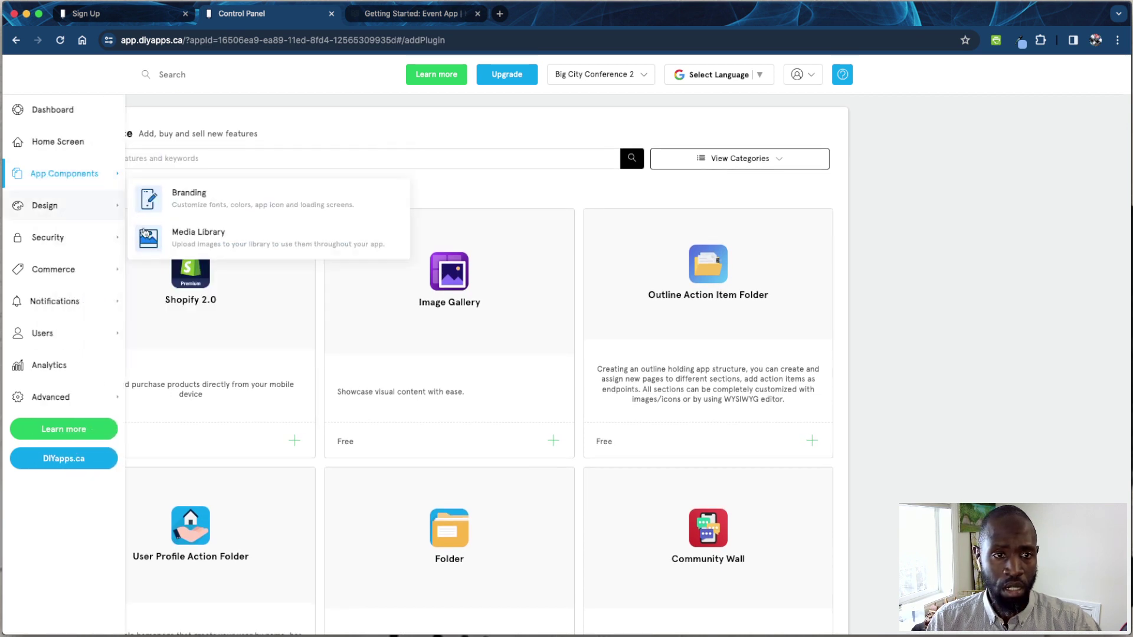
{"action": "mouse_move", "coordinate": [100, 179]}
{"action": "left_click", "coordinate": [180, 255]}
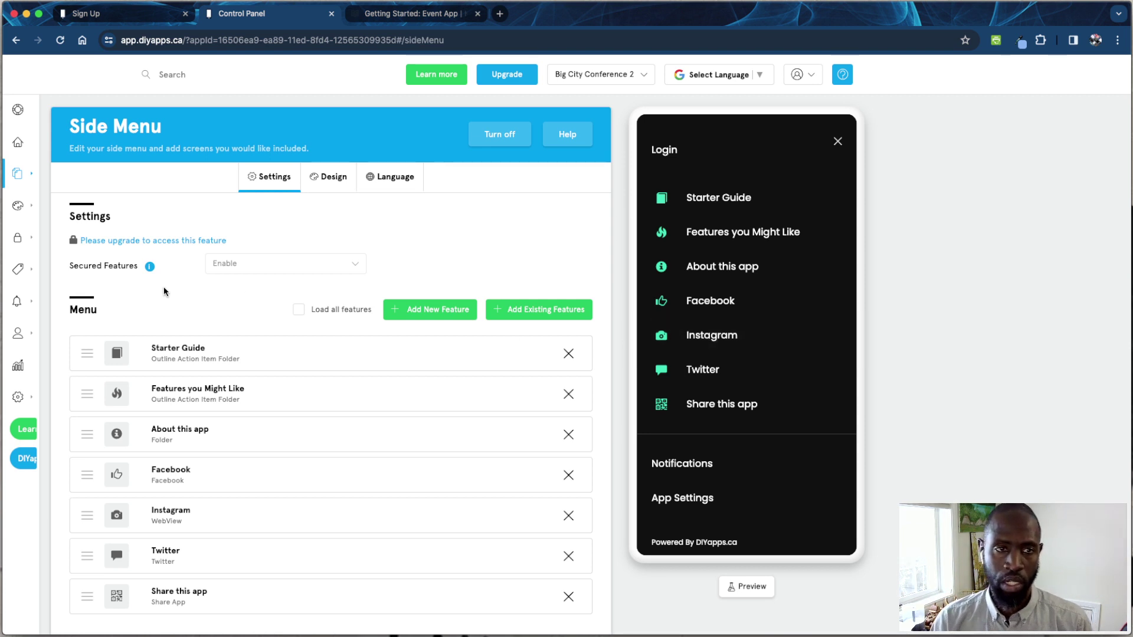
- Turn on the app's Navbar and add an action item linking to the Agenda feature
{"action": "mouse_move", "coordinate": [82, 213]}
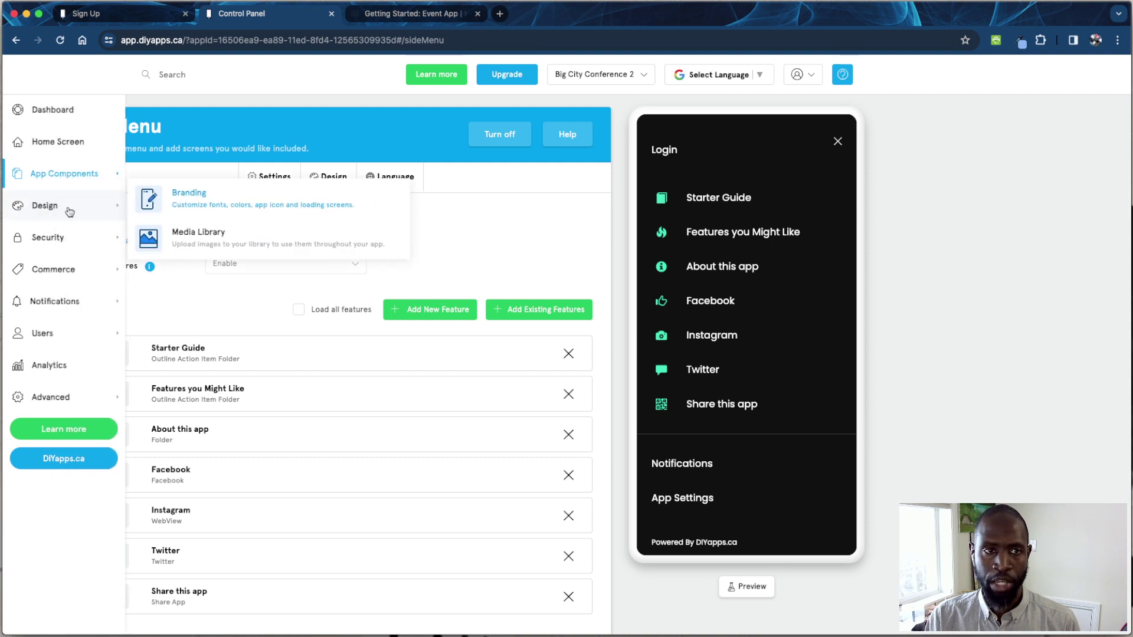
{"action": "mouse_move", "coordinate": [77, 184]}
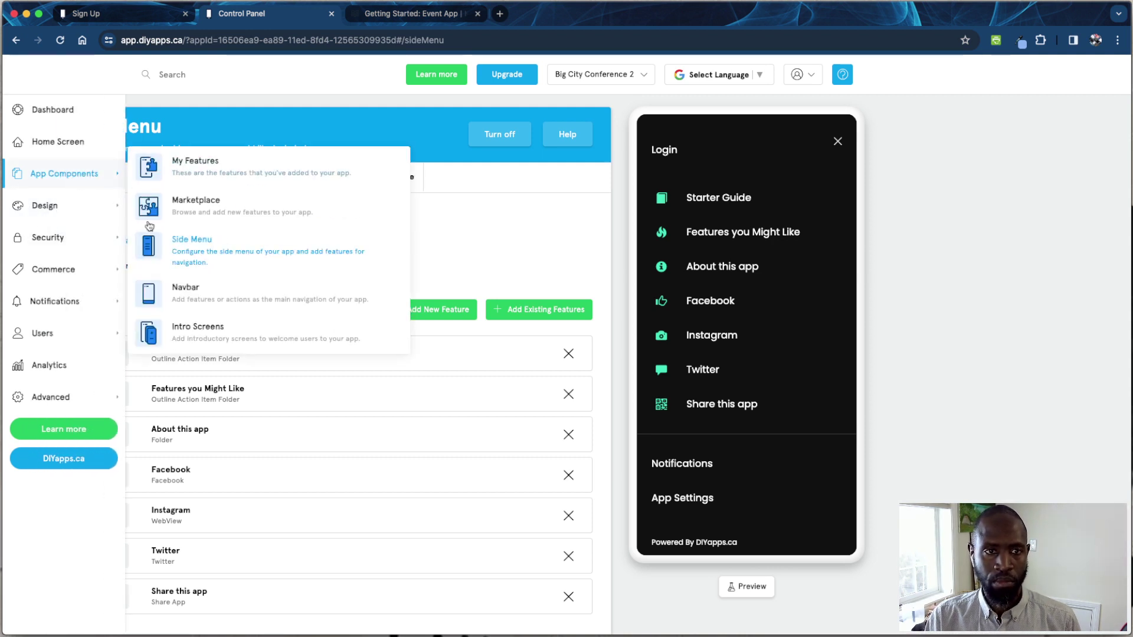
{"action": "left_click", "coordinate": [177, 289]}
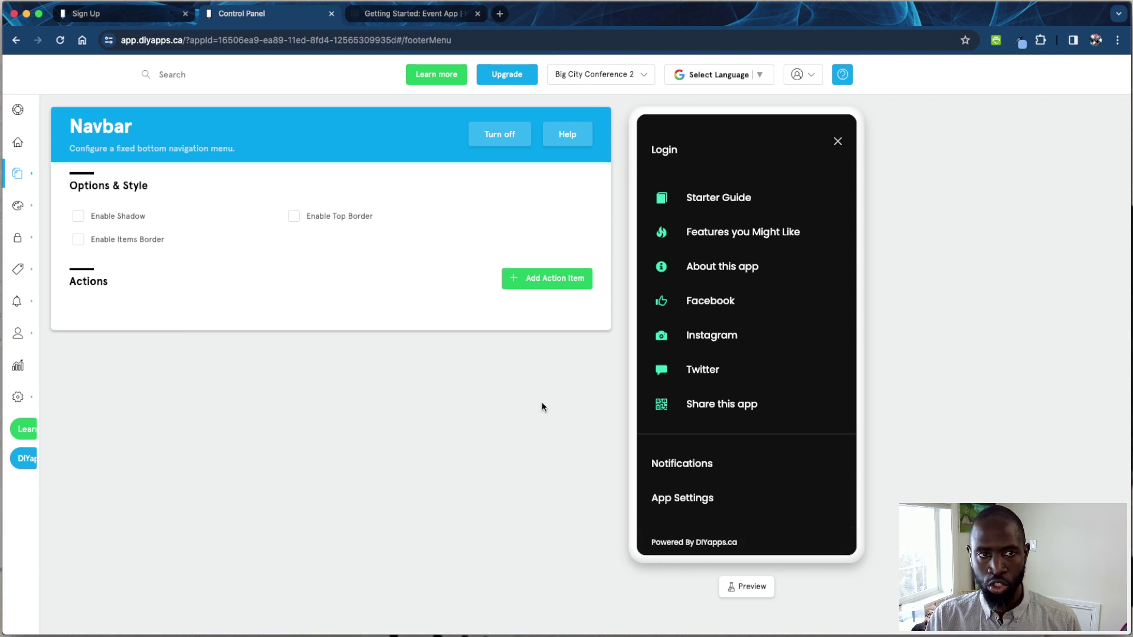
{"action": "left_click", "coordinate": [501, 135]}
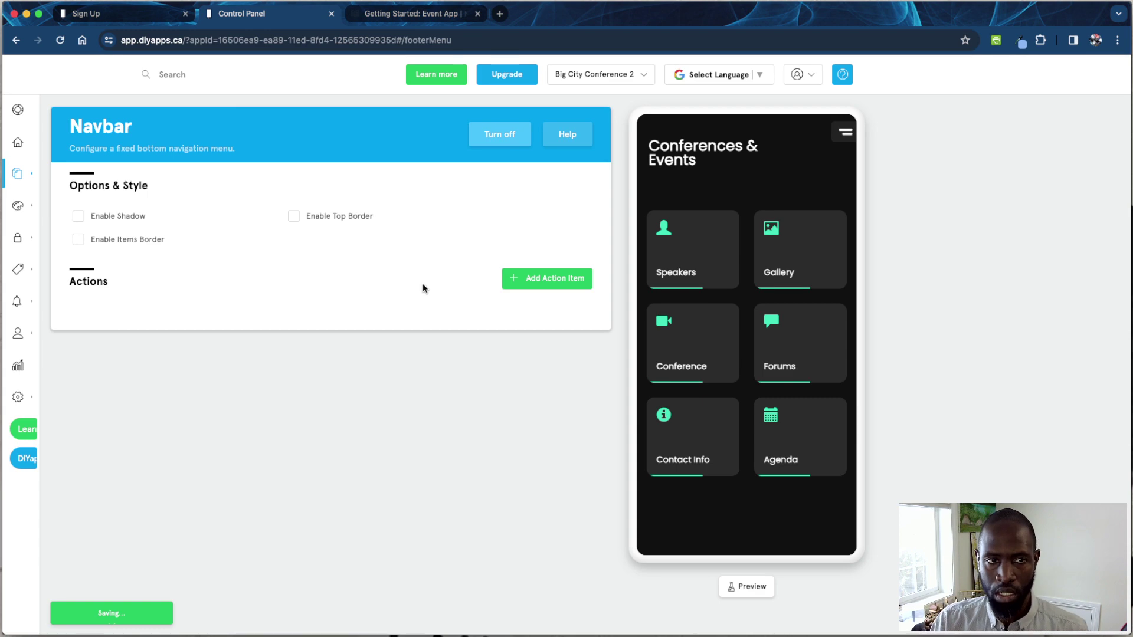
{"action": "left_click", "coordinate": [541, 286]}
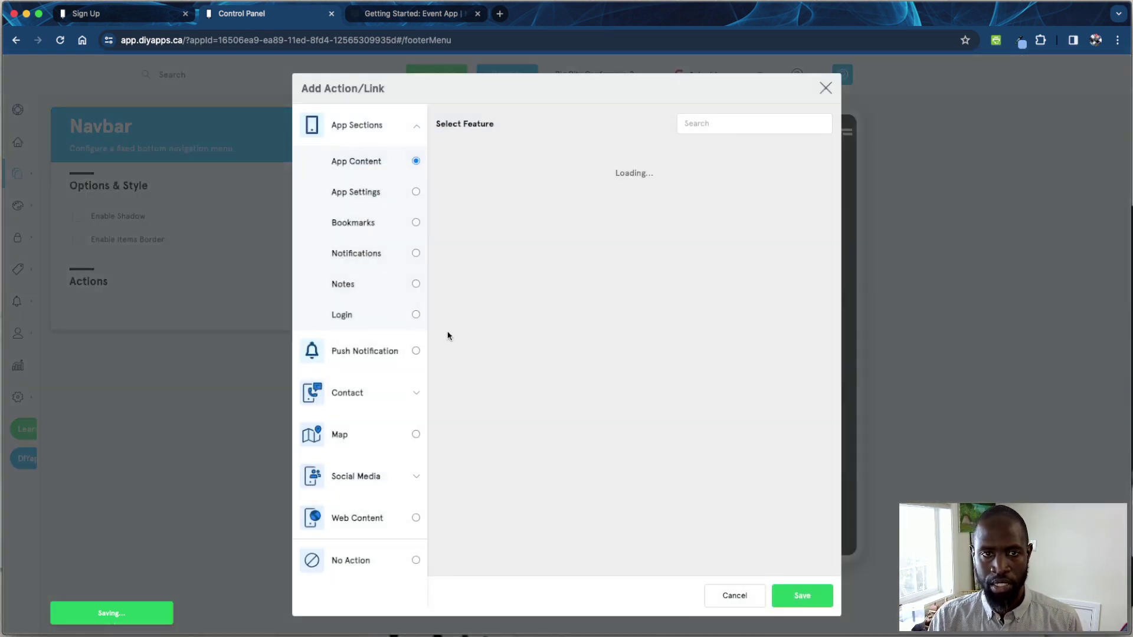
{"action": "left_click", "coordinate": [551, 219]}
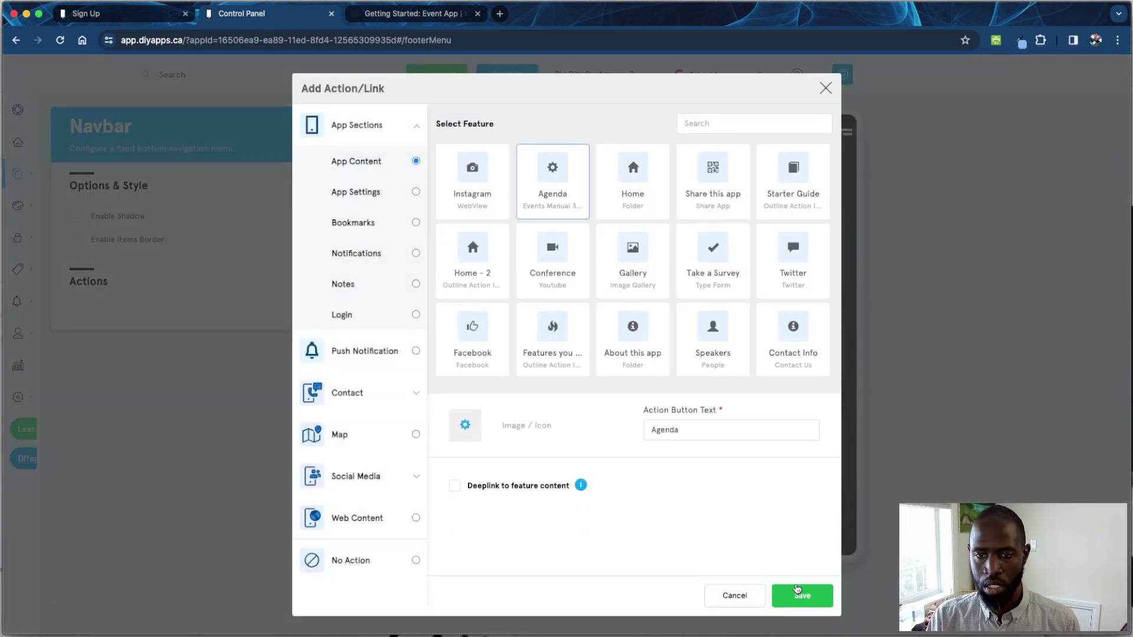
{"action": "left_click", "coordinate": [799, 594]}
- Test the Agenda item of the navigation bar in the phone preview and turn the Navbar off
{"action": "left_click", "coordinate": [748, 546]}
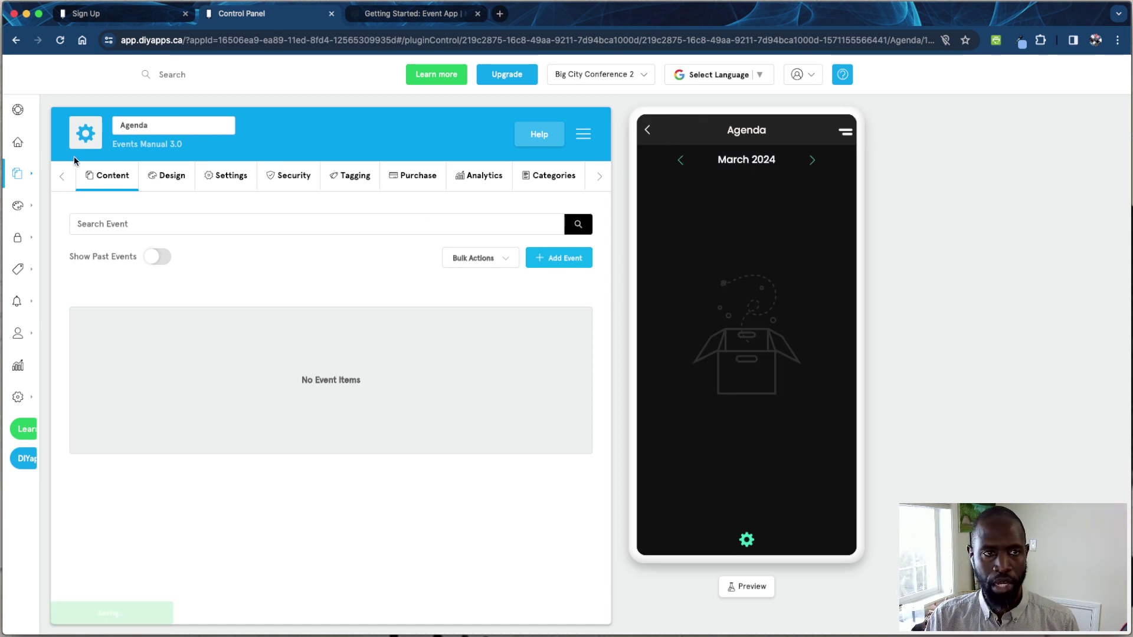
{"action": "mouse_move", "coordinate": [106, 206]}
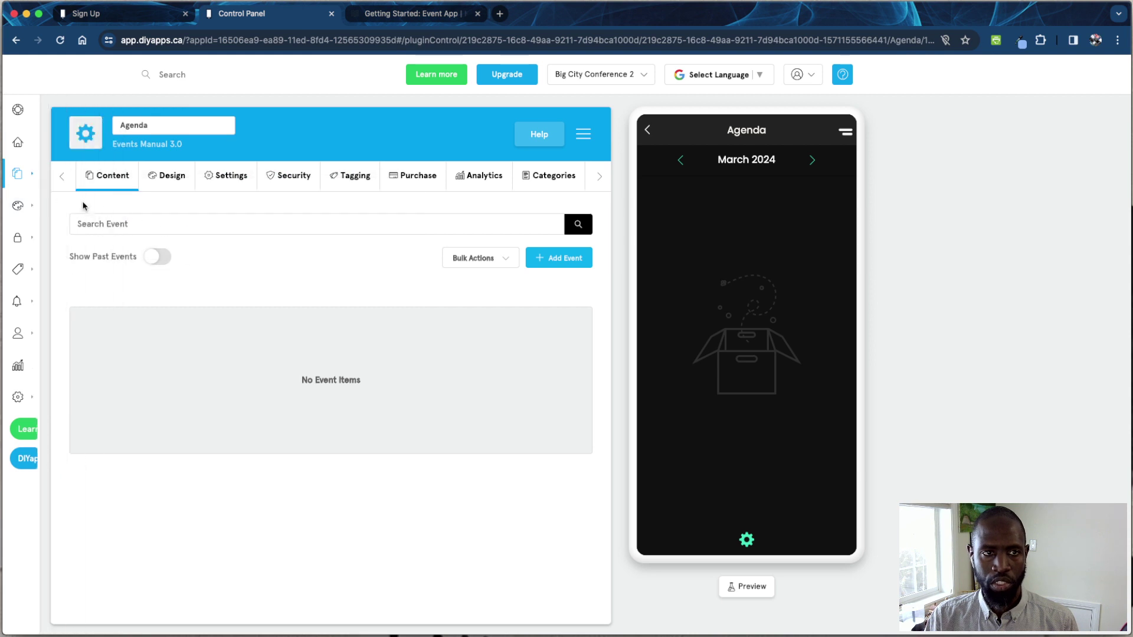
{"action": "mouse_move", "coordinate": [41, 177]}
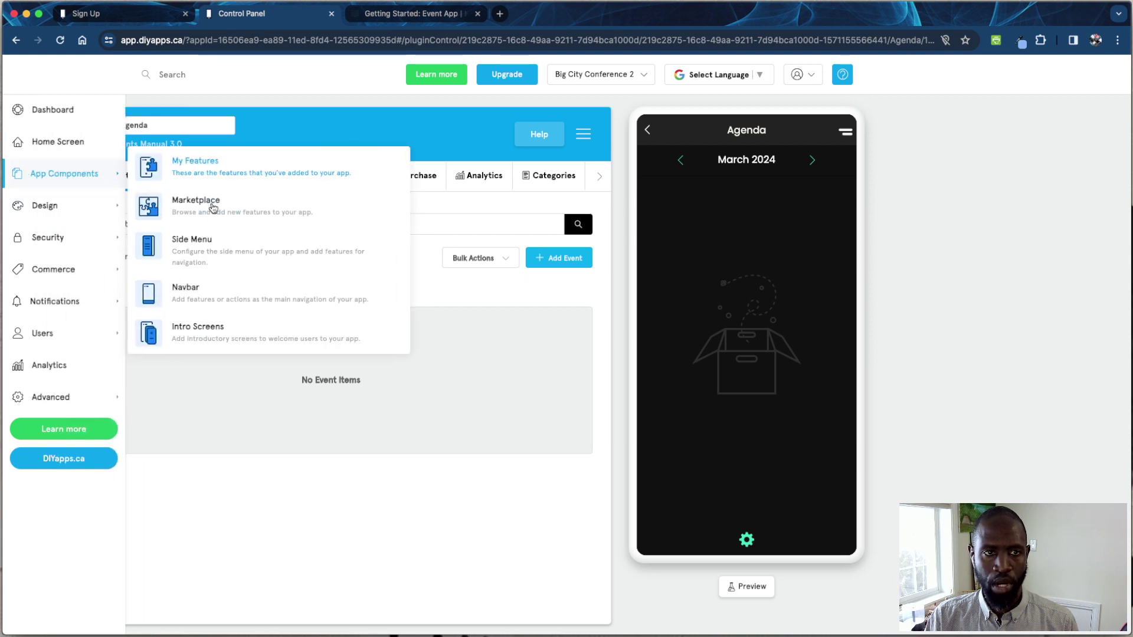
{"action": "left_click", "coordinate": [197, 289]}
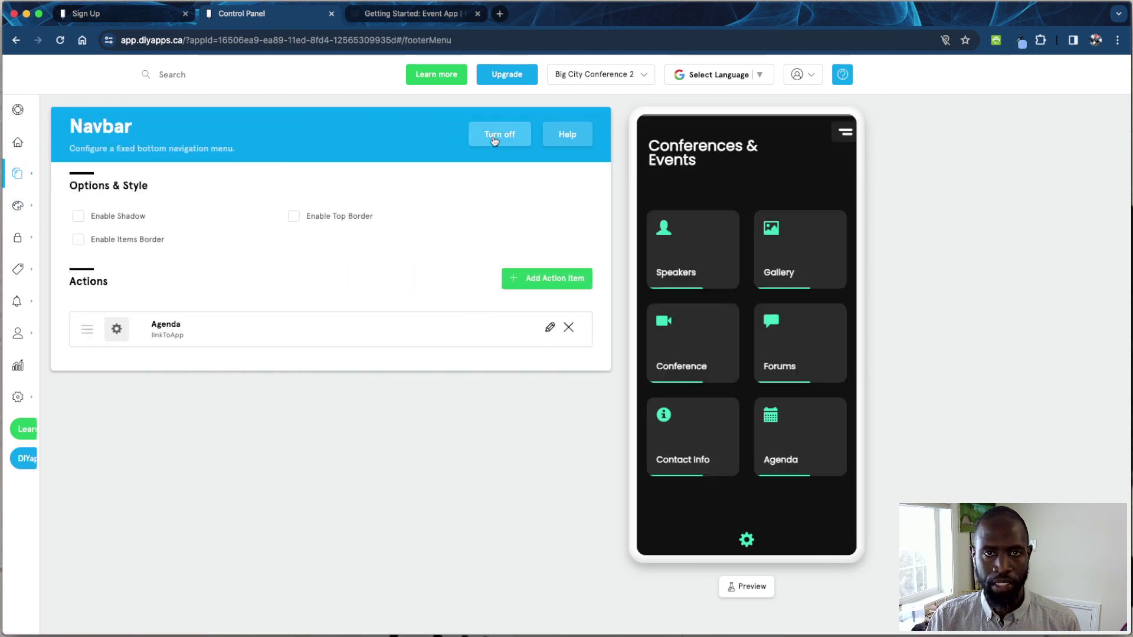
{"action": "left_click", "coordinate": [500, 134]}
- Examine the Intro Screens page and swipe through the intro slides in the phone preview
{"action": "mouse_move", "coordinate": [17, 237]}
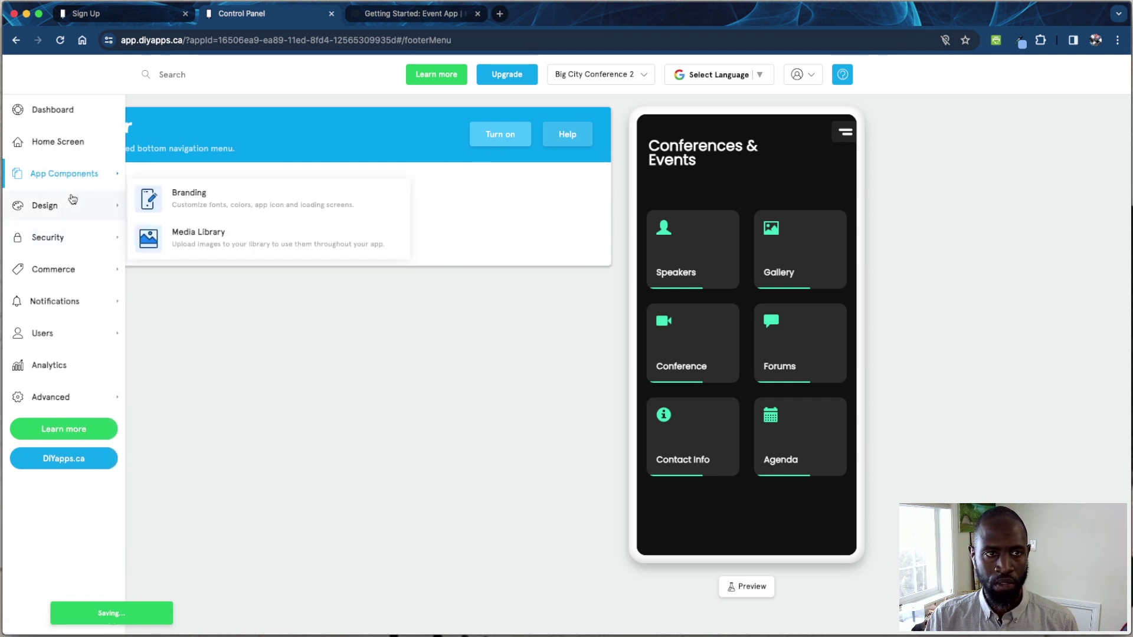
{"action": "mouse_move", "coordinate": [64, 173]}
{"action": "left_click", "coordinate": [192, 335]}
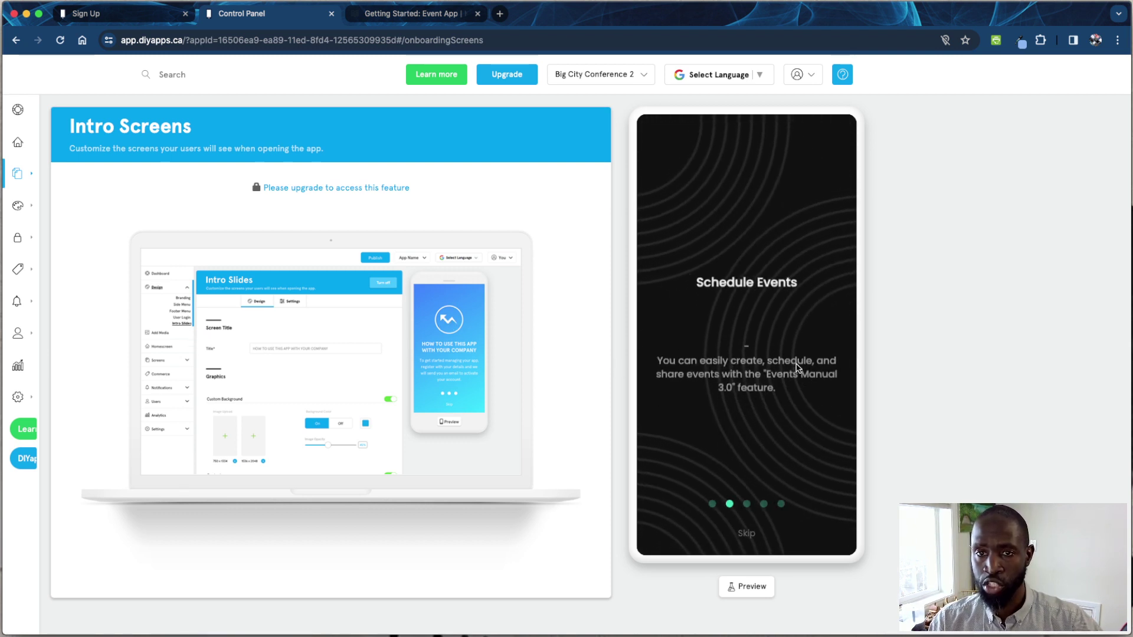
{"action": "left_click_drag", "start_coordinate": [773, 362], "coordinate": [723, 366]}
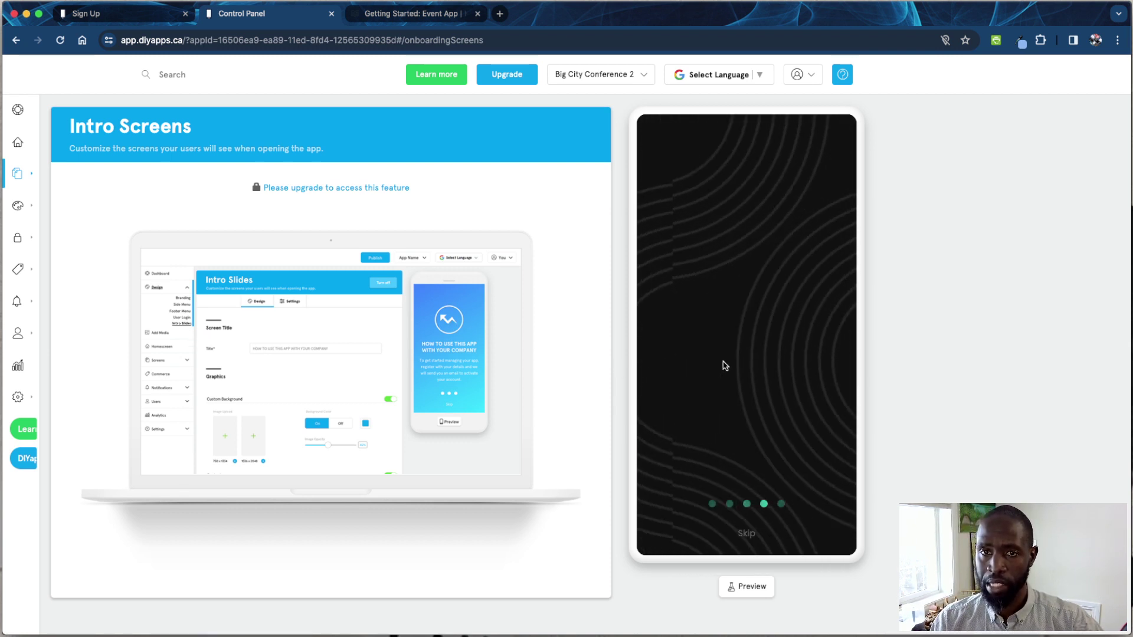
{"action": "mouse_move", "coordinate": [807, 361]}
{"action": "left_mouse_down"}
{"action": "mouse_move", "coordinate": [736, 366]}
{"action": "mouse_move", "coordinate": [749, 377]}
{"action": "mouse_move", "coordinate": [809, 374]}
{"action": "left_mouse_up"}
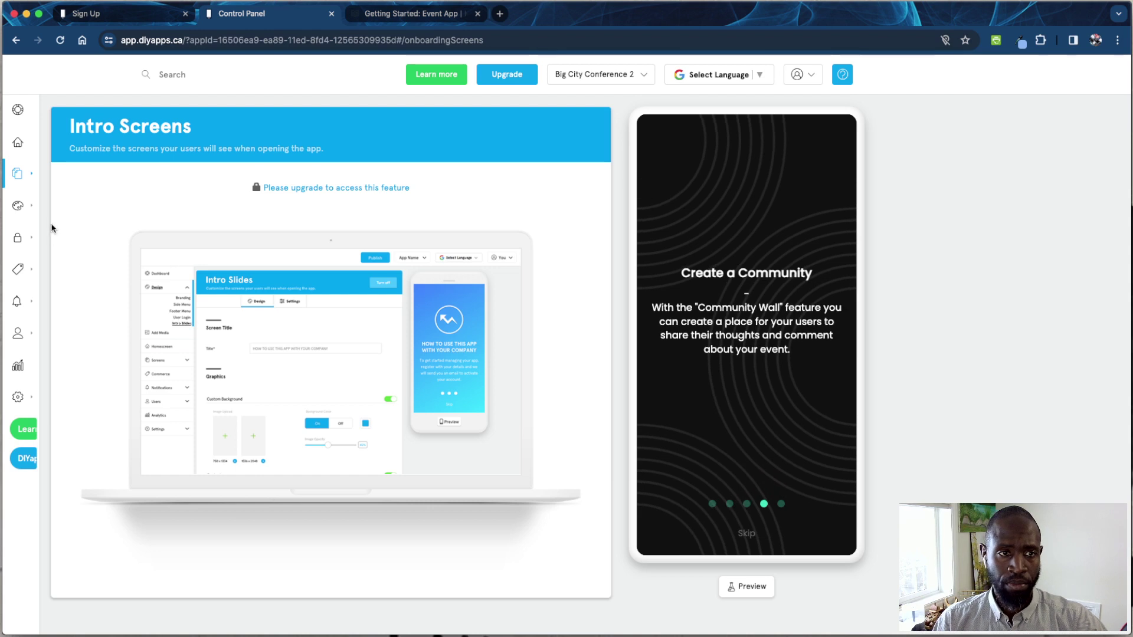
- Review the Branding options for app icons, icon name, loading screen, fonts and colors
{"action": "mouse_move", "coordinate": [35, 176]}
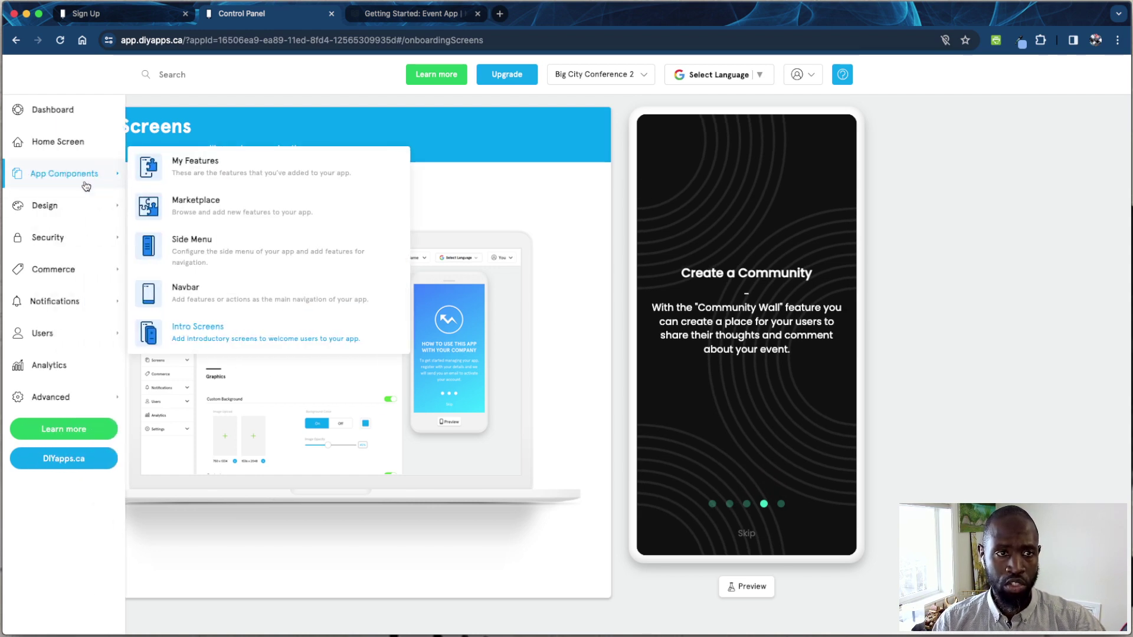
{"action": "mouse_move", "coordinate": [71, 205]}
{"action": "left_click", "coordinate": [165, 204]}
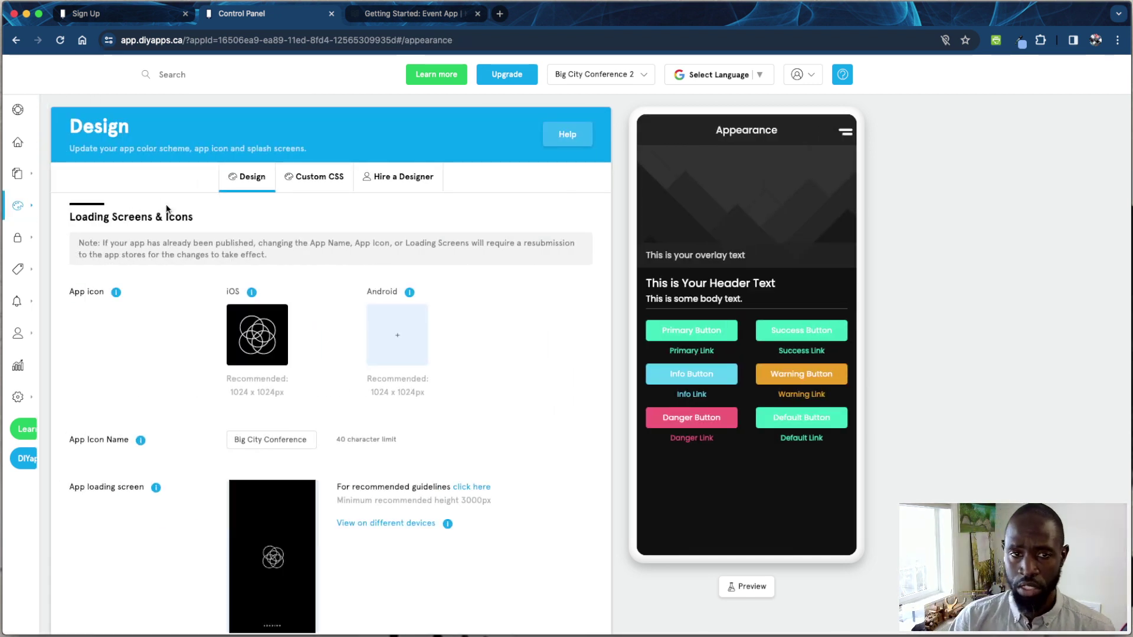
{"action": "scroll", "coordinate": [171, 211], "scroll_direction": "down", "scroll_amount": 2}
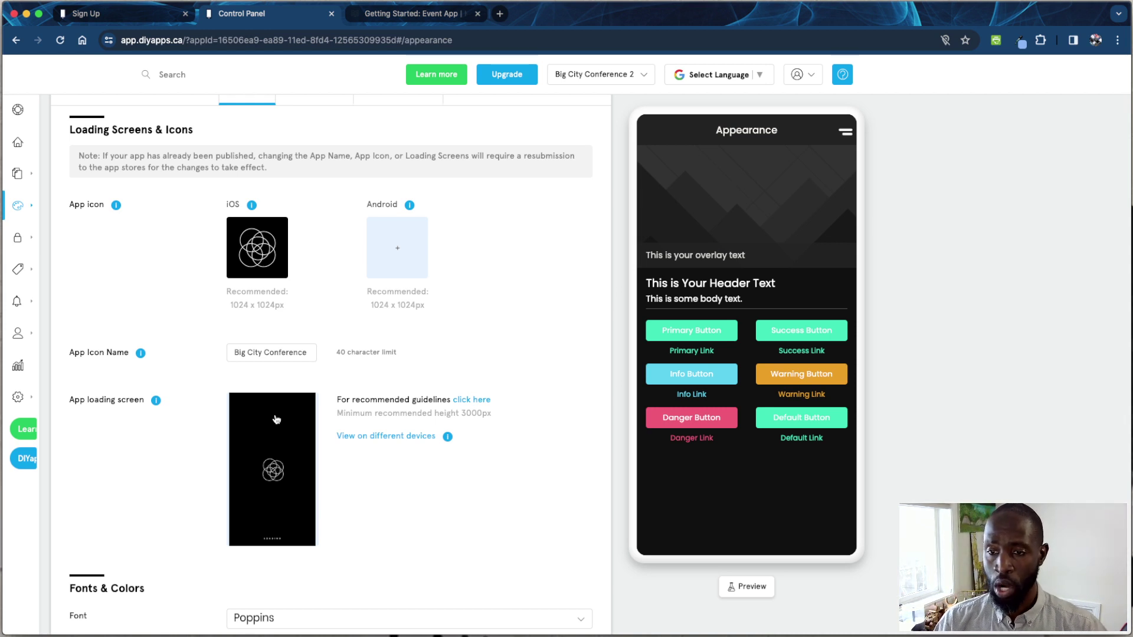
{"action": "scroll", "coordinate": [340, 400], "scroll_direction": "down", "scroll_amount": 3}
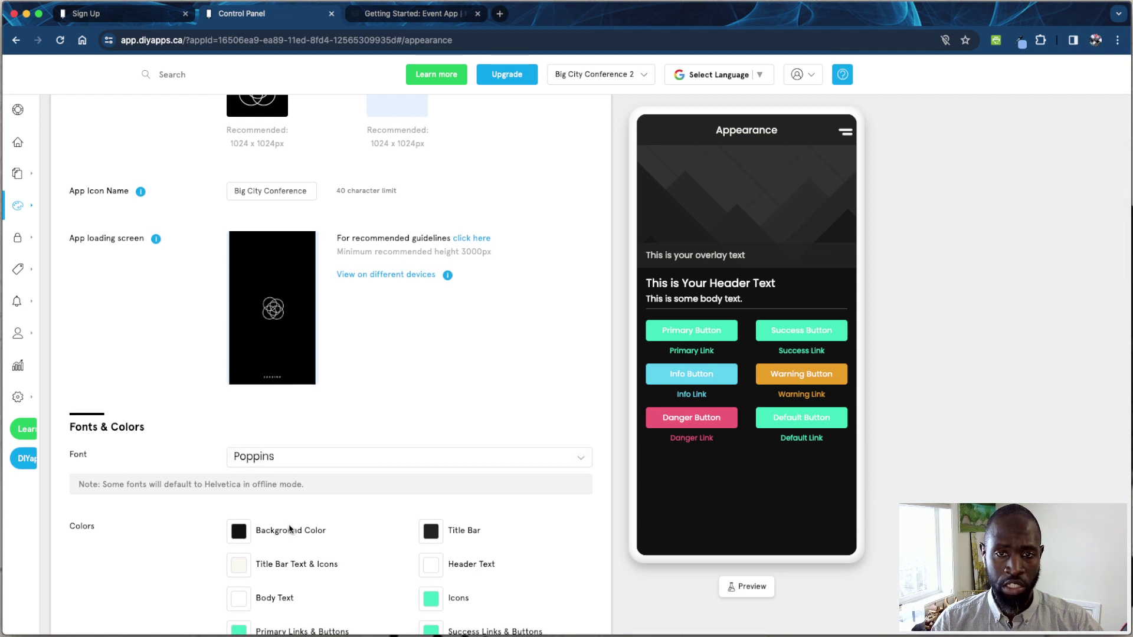
{"action": "scroll", "coordinate": [286, 519], "scroll_direction": "down", "scroll_amount": 3}
{"action": "scroll", "coordinate": [289, 529], "scroll_direction": "up", "scroll_amount": 5}
{"action": "scroll", "coordinate": [289, 528], "scroll_direction": "up", "scroll_amount": 3}
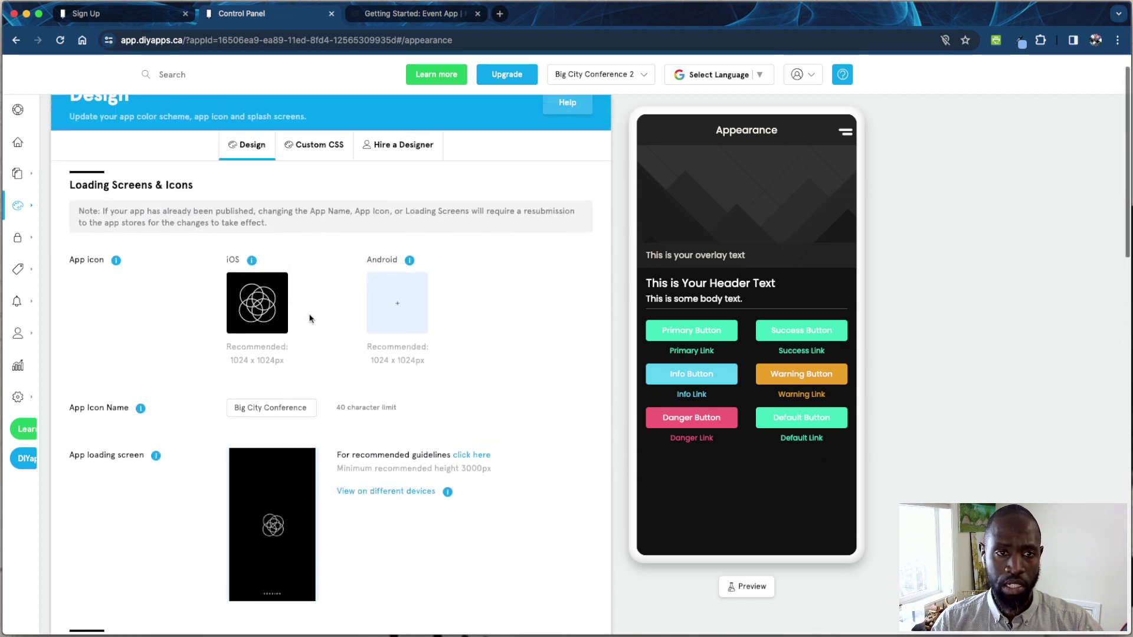
- Review the Login Screen's Design, Settings, Customize and Language options without changing them
{"action": "mouse_move", "coordinate": [43, 210]}
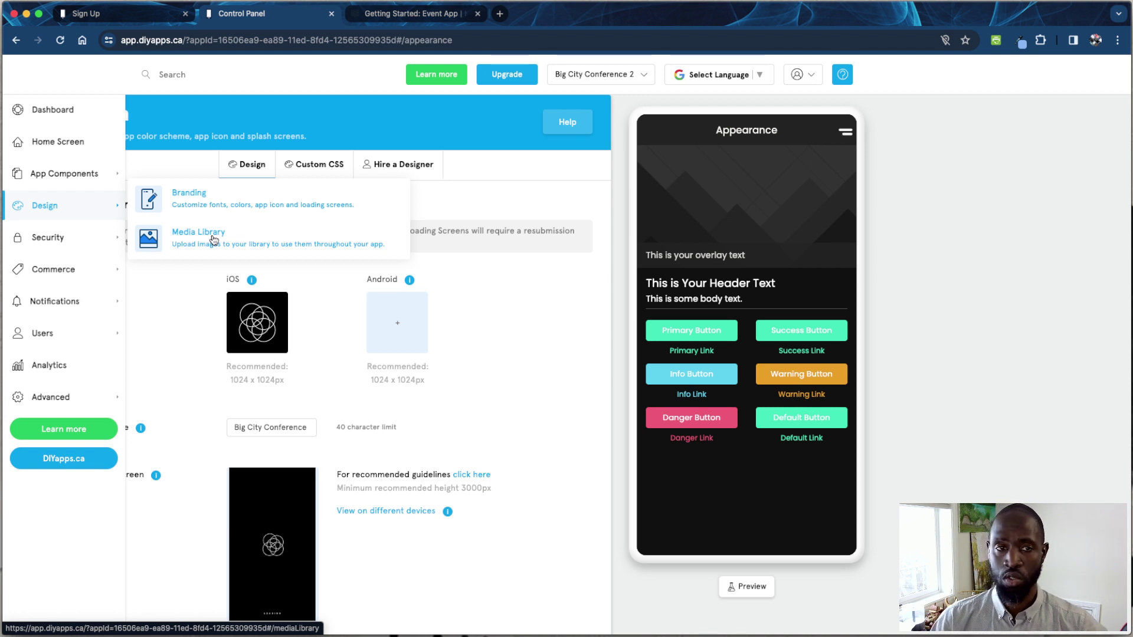
{"action": "mouse_move", "coordinate": [115, 238]}
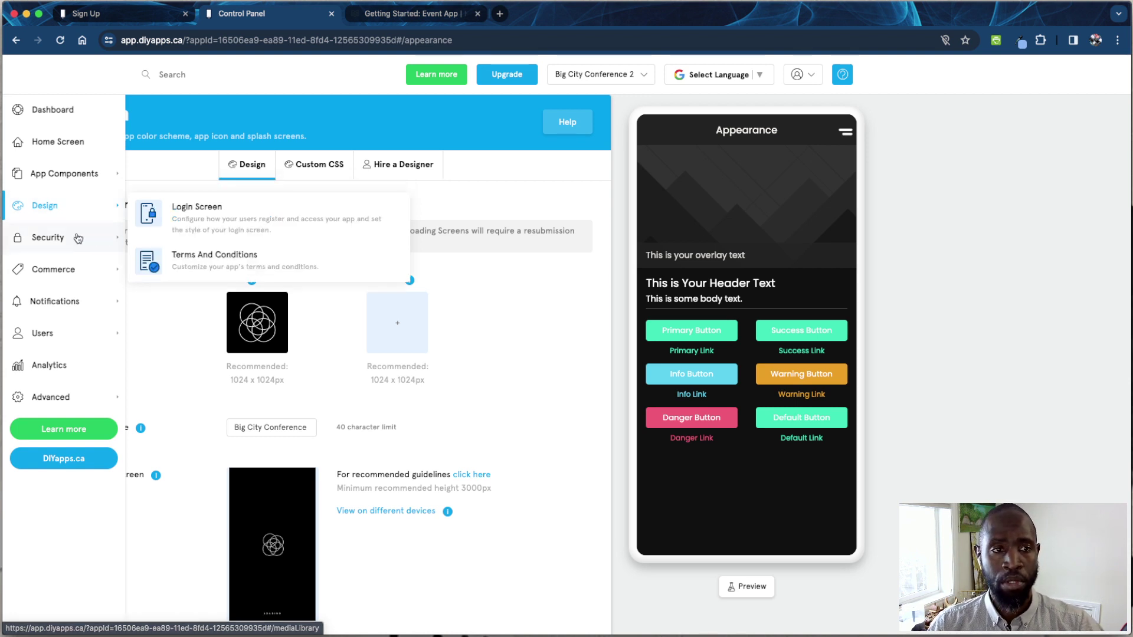
{"action": "left_click", "coordinate": [195, 223]}
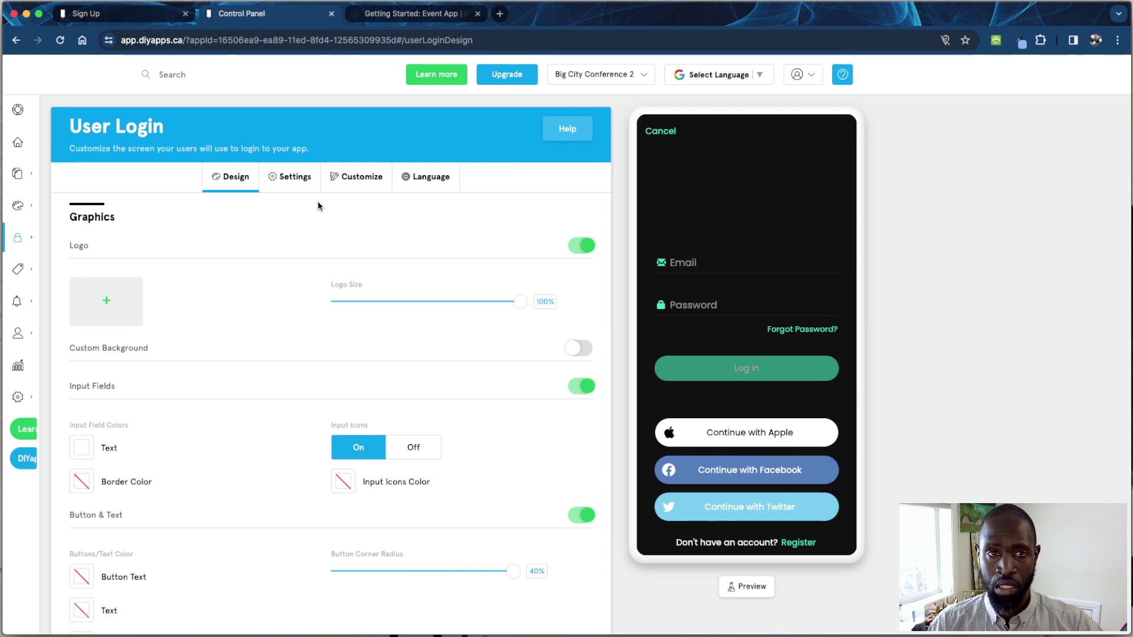
{"action": "left_click", "coordinate": [295, 187]}
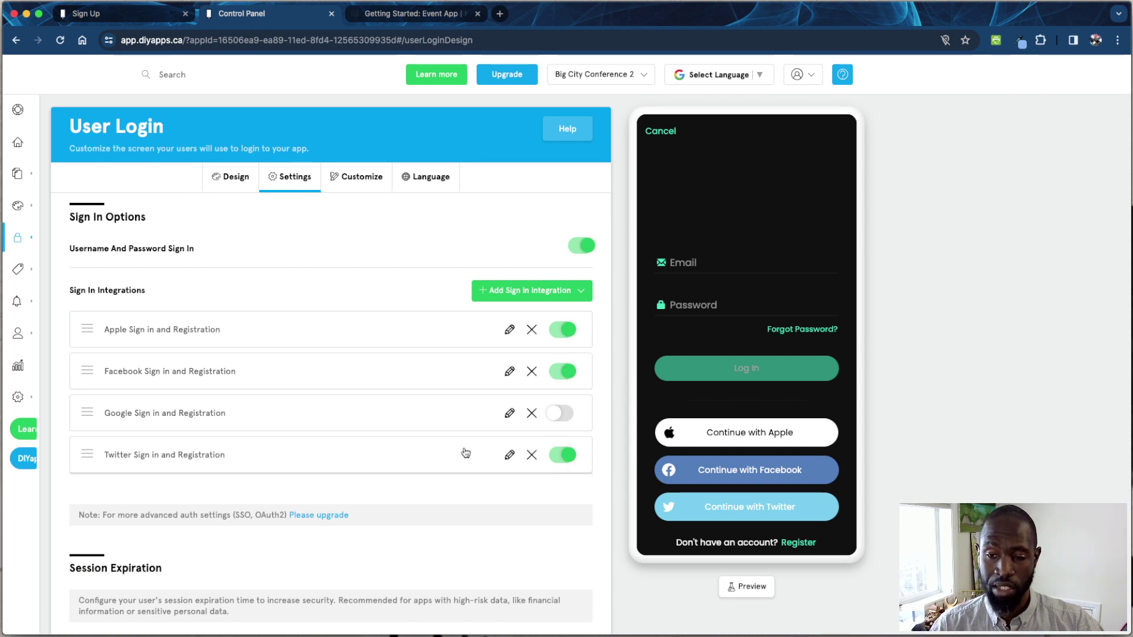
{"action": "left_click", "coordinate": [361, 177]}
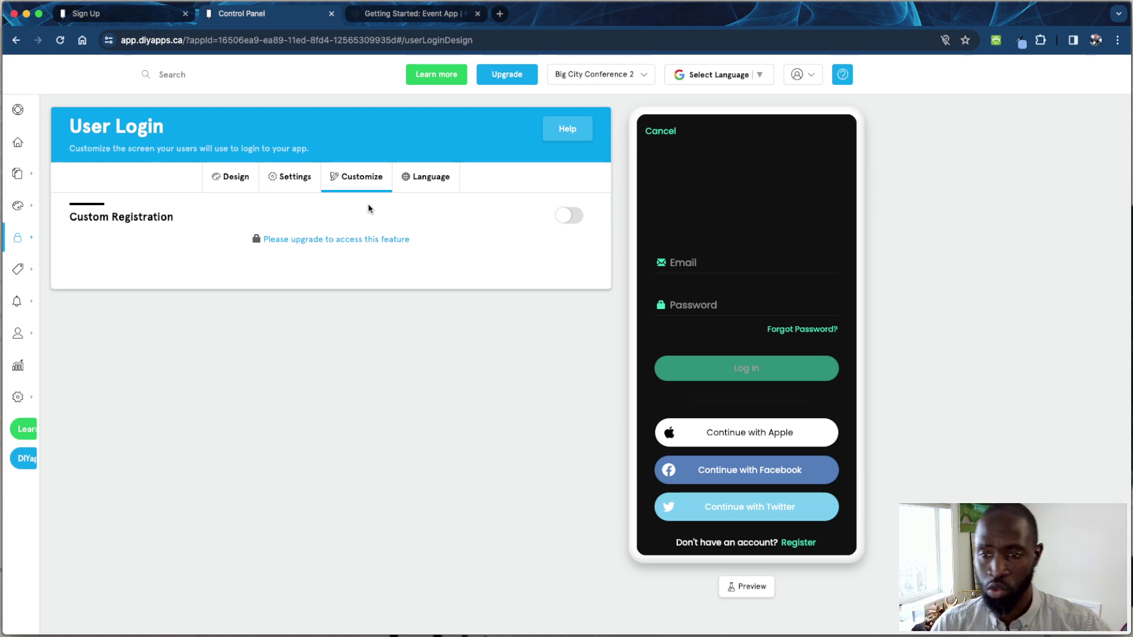
{"action": "left_click", "coordinate": [421, 187]}
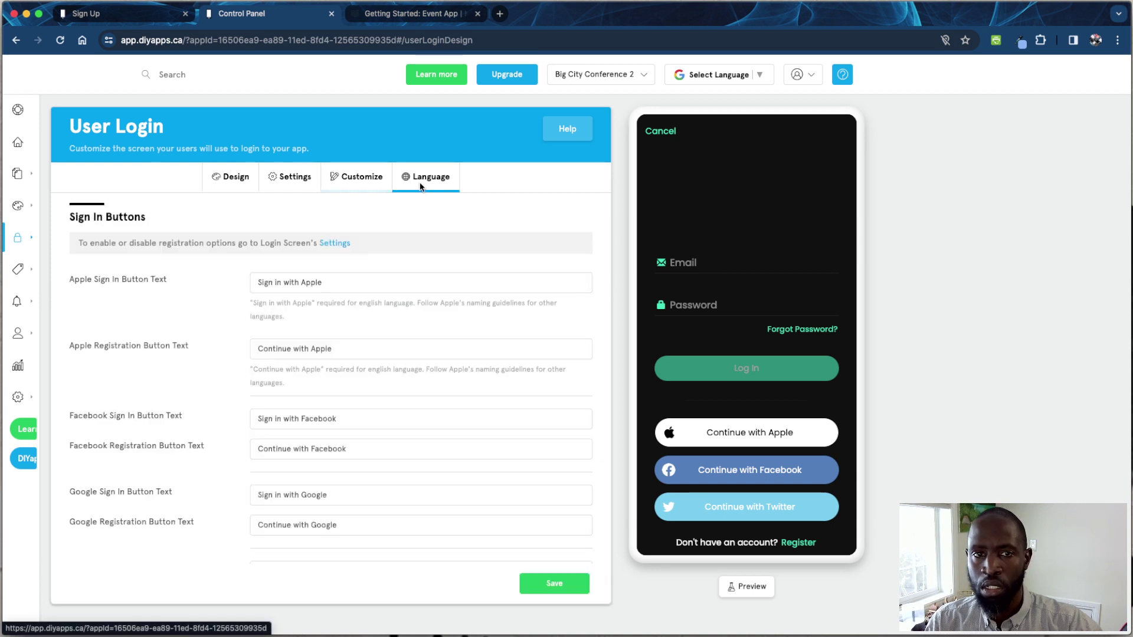
- Check the Apple sign-in button text among the login screen's language settings and return to its Design options
{"action": "left_click", "coordinate": [362, 285]}
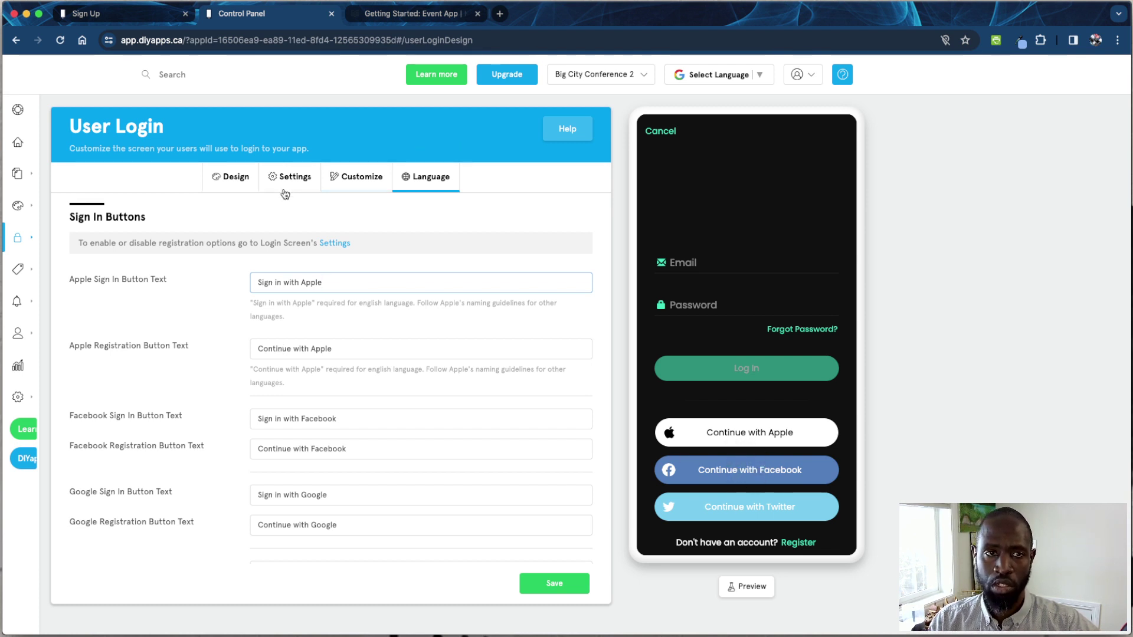
{"action": "left_click", "coordinate": [242, 180]}
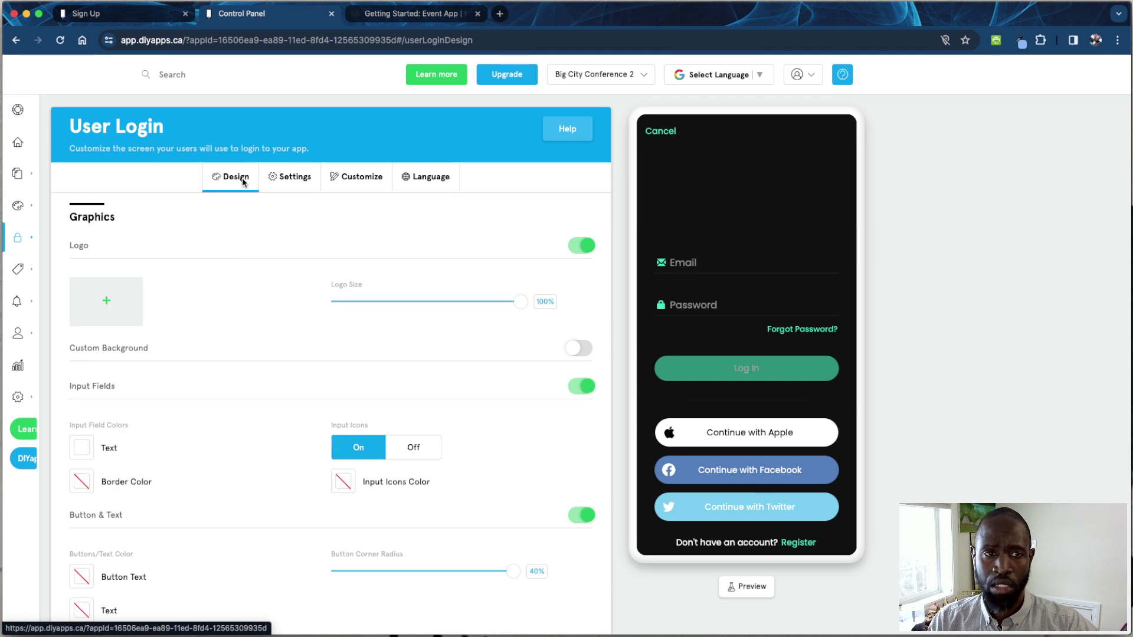
- Review which options are offered for Security, Commerce, Notifications and Users
{"action": "mouse_move", "coordinate": [18, 238]}
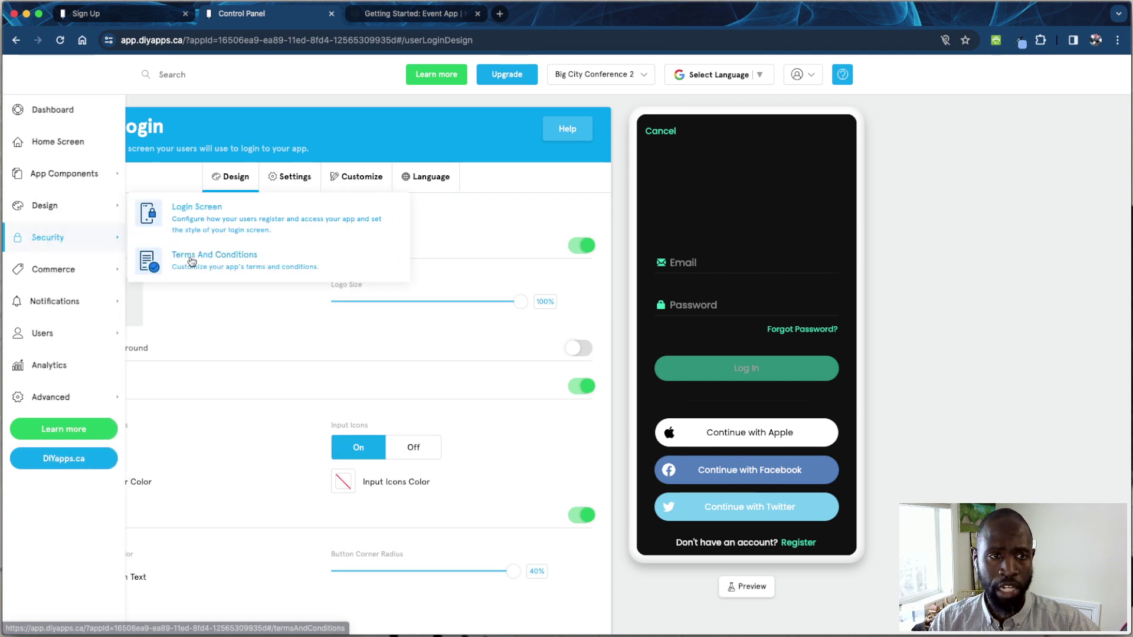
{"action": "mouse_move", "coordinate": [75, 271]}
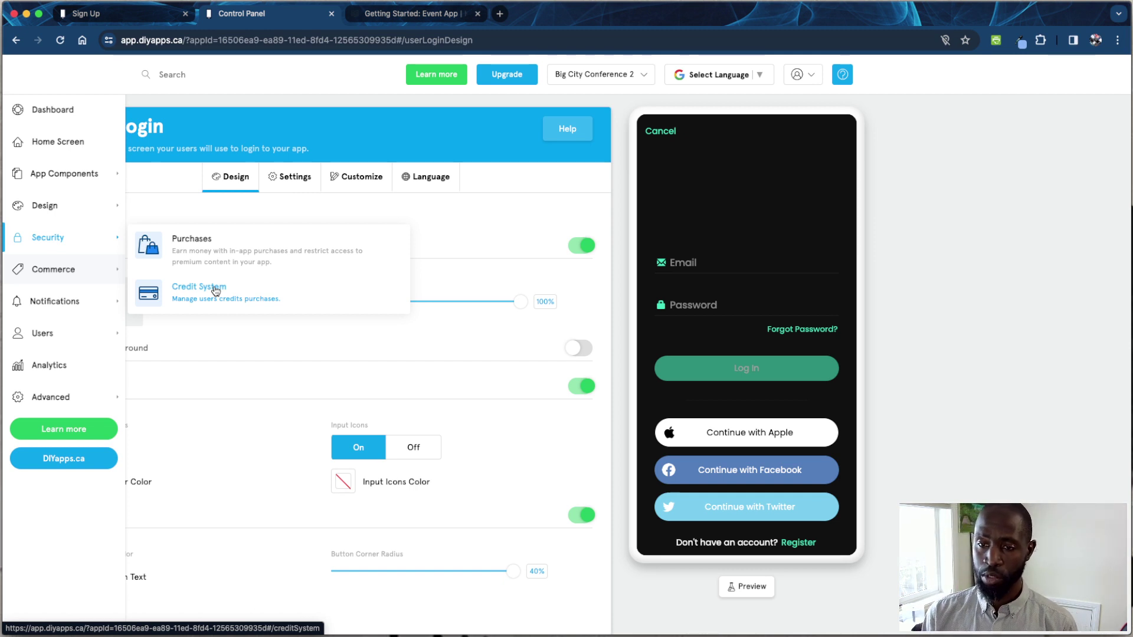
{"action": "mouse_move", "coordinate": [77, 302]}
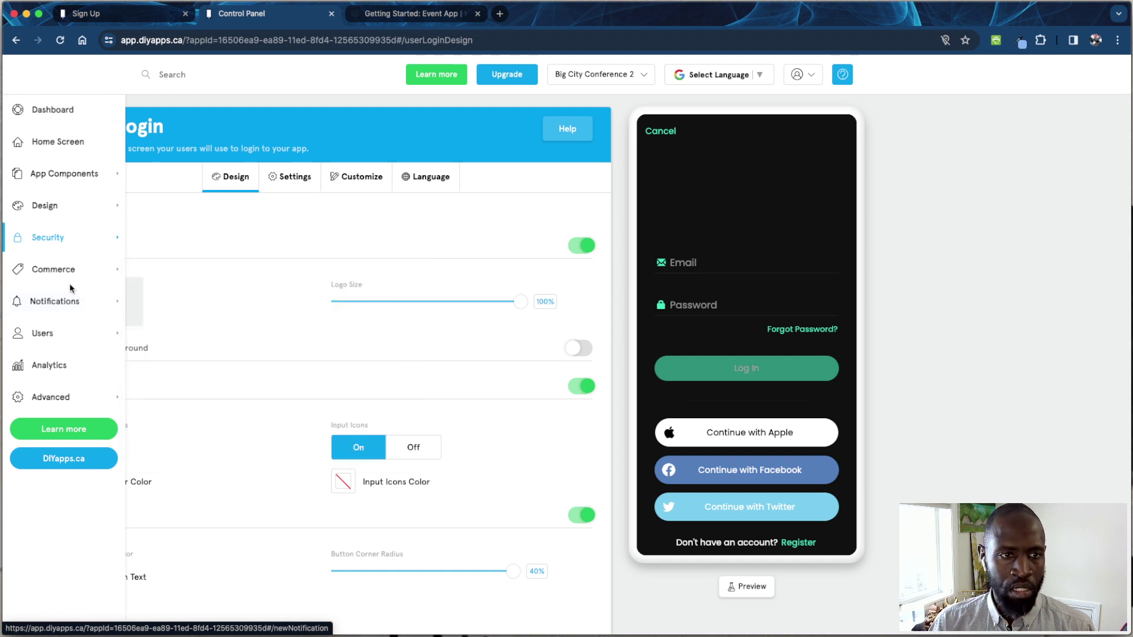
{"action": "mouse_move", "coordinate": [64, 332]}
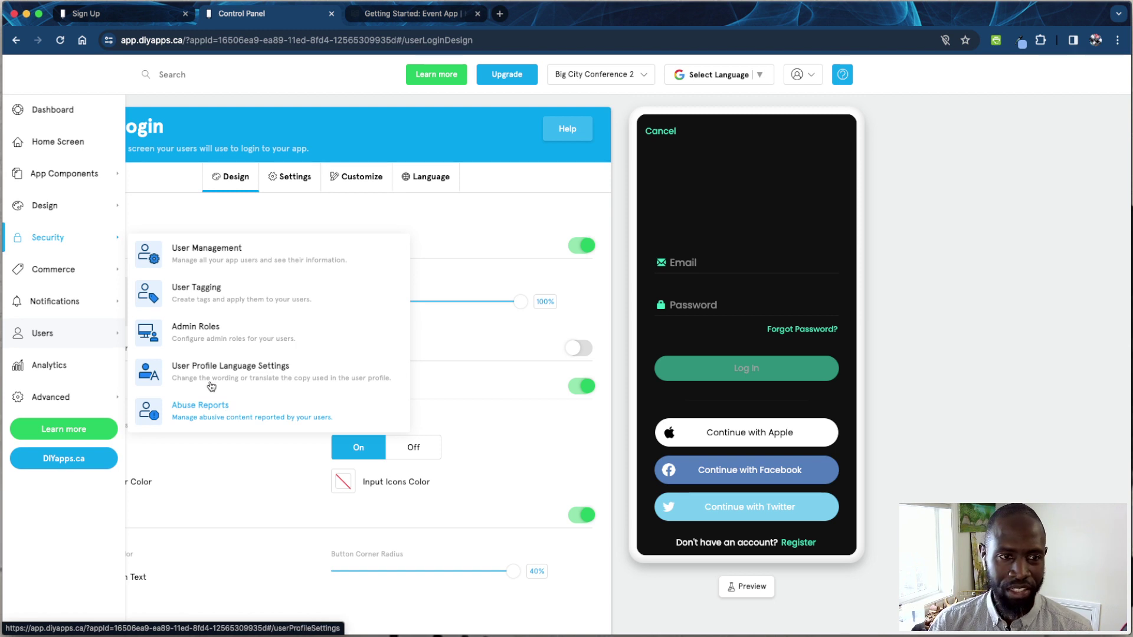
- View the App Analytics page for downloads and registered users, look over the Advanced options, and return to the Dashboard
{"action": "left_click", "coordinate": [59, 367]}
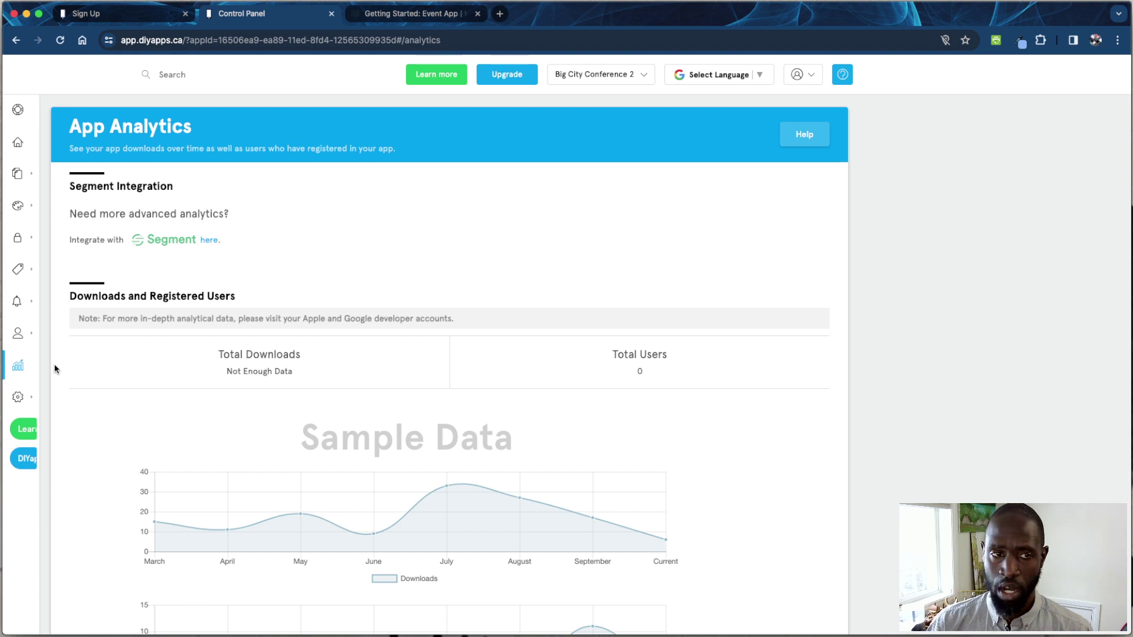
{"action": "mouse_move", "coordinate": [26, 336]}
{"action": "mouse_move", "coordinate": [56, 402]}
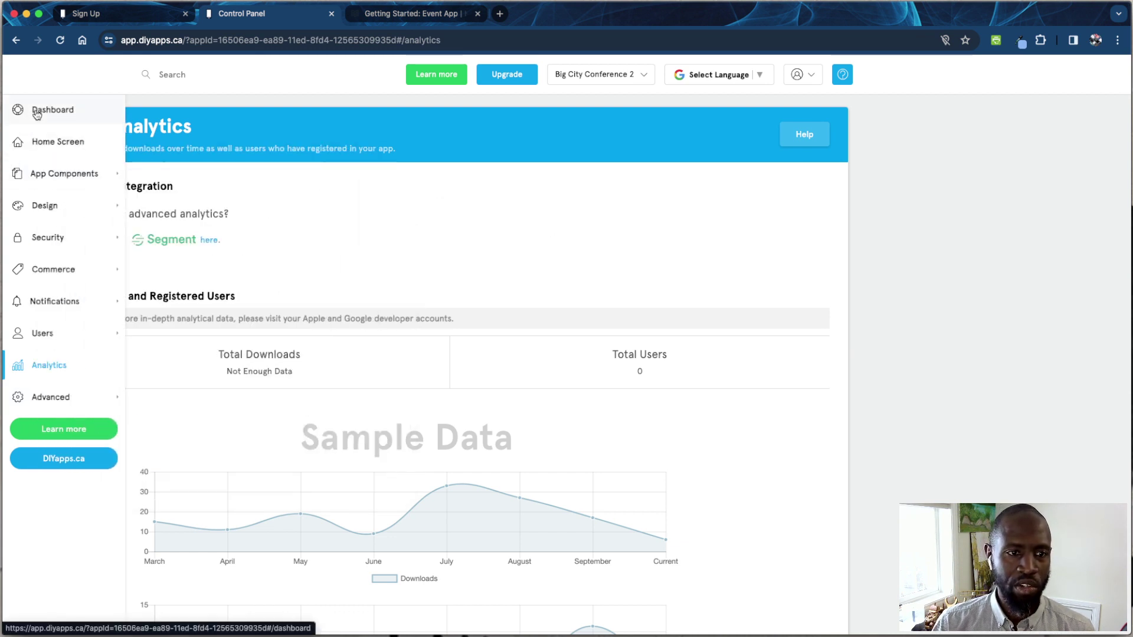
{"action": "left_click", "coordinate": [37, 112]}
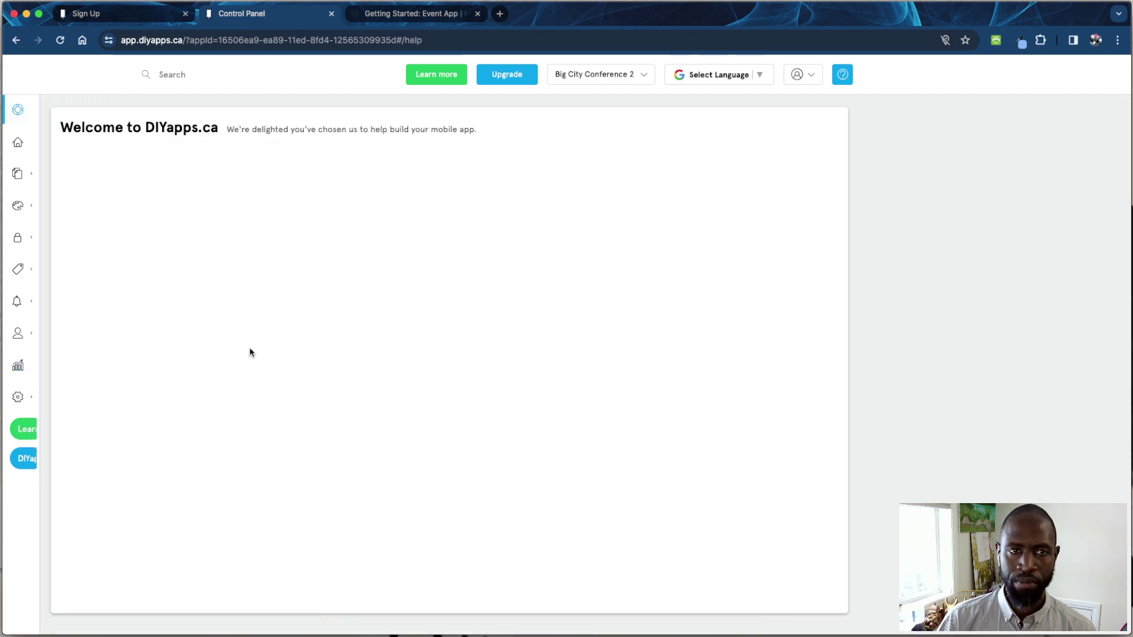